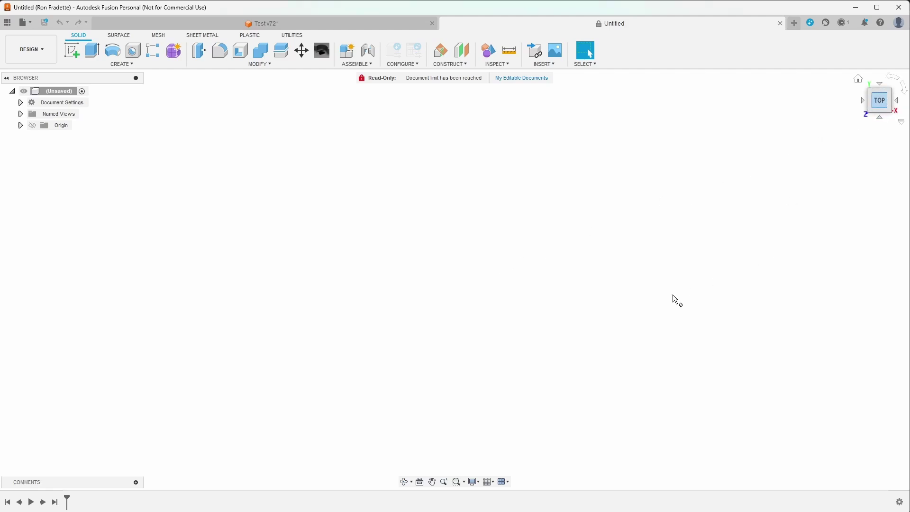
Step: Sketch a 90 mm square with Center Rectangle on the horizontal origin plane, centred on the origin, and finish the sketch
{"action": "key", "text": "r"}
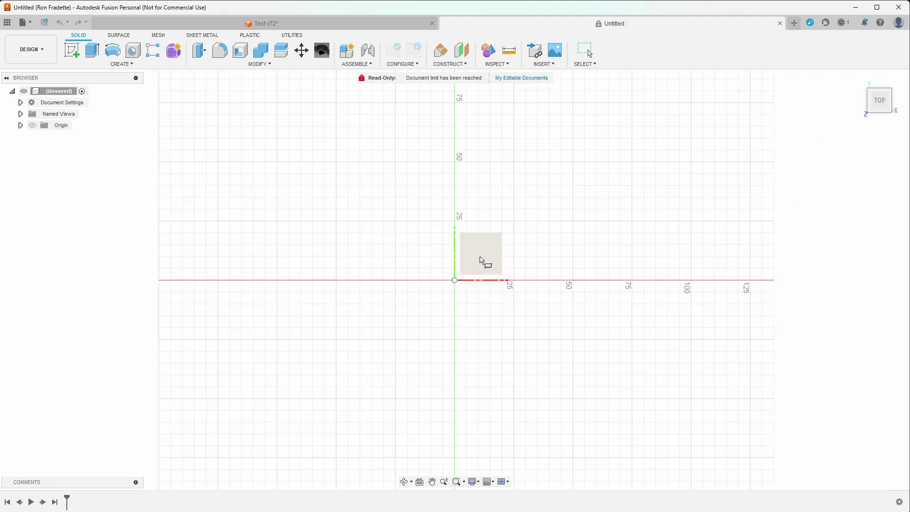
{"action": "left_click", "coordinate": [478, 257]}
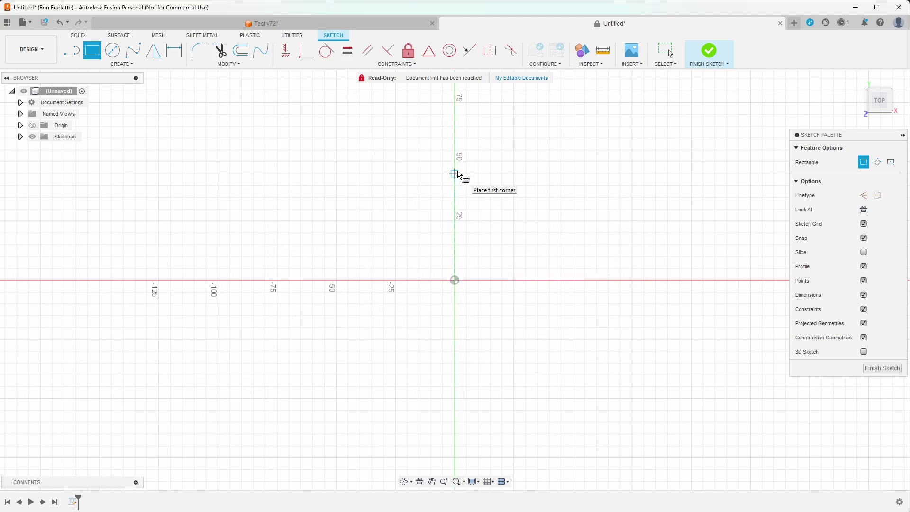
{"action": "left_click", "coordinate": [122, 64]}
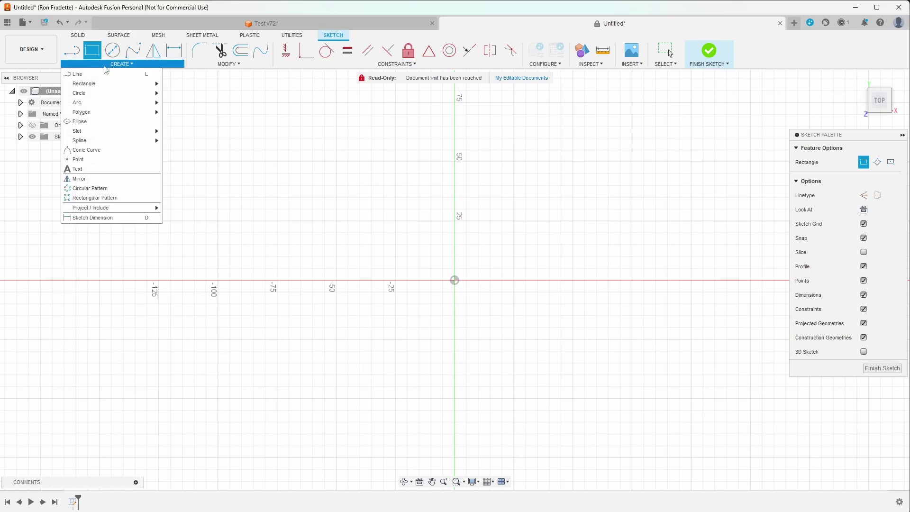
{"action": "mouse_move", "coordinate": [96, 86]}
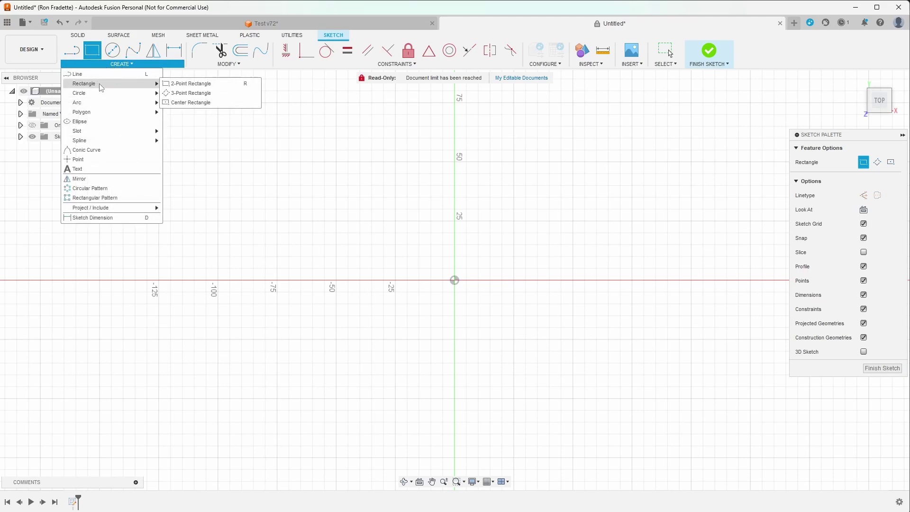
{"action": "left_click", "coordinate": [198, 103]}
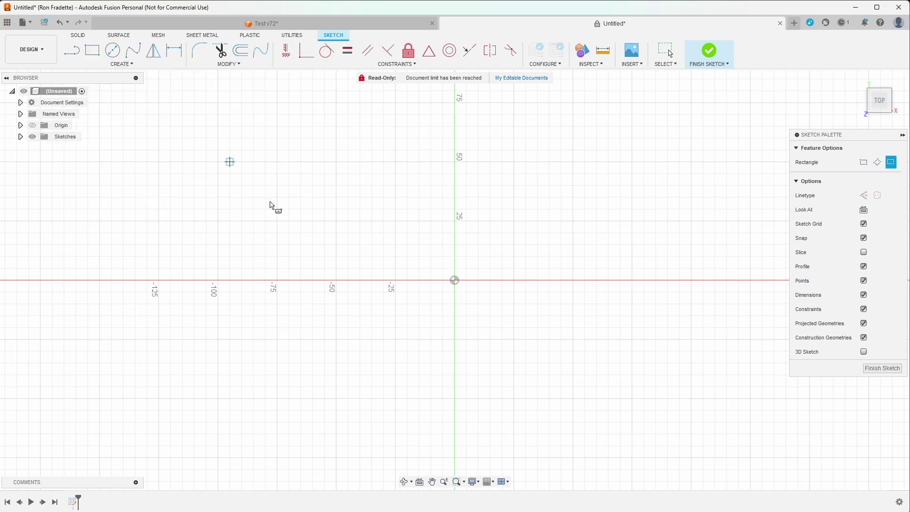
{"action": "left_click", "coordinate": [454, 280]}
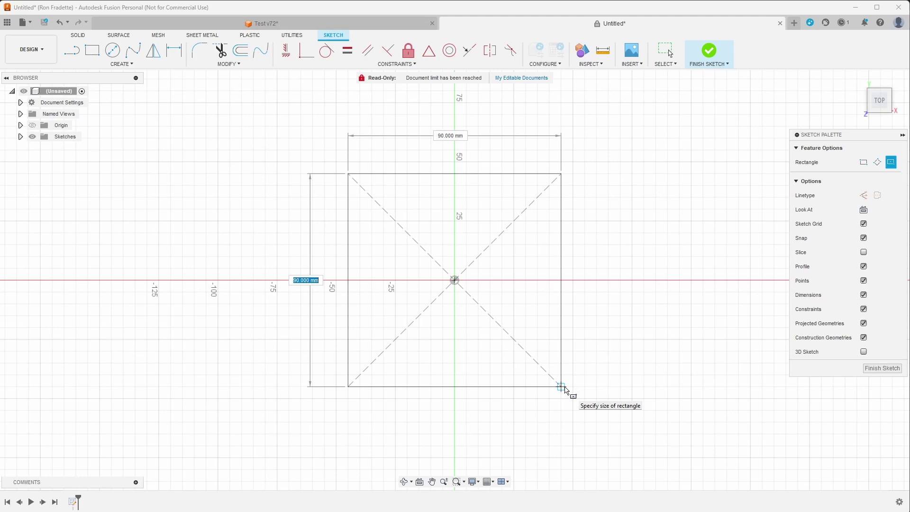
{"action": "left_click", "coordinate": [564, 389]}
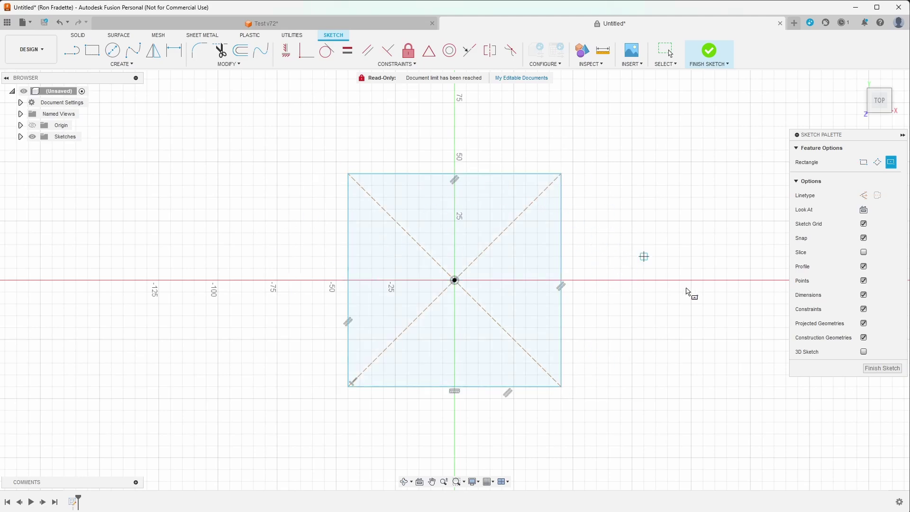
{"action": "left_click", "coordinate": [882, 368]}
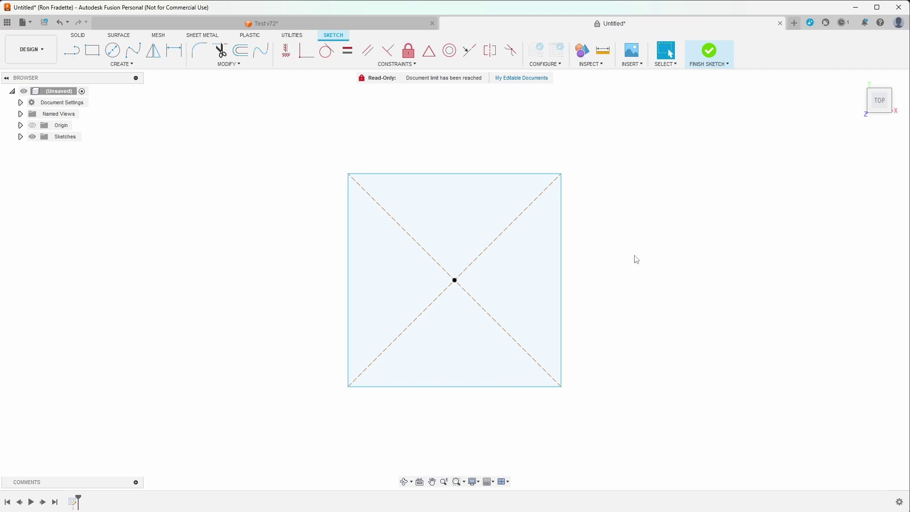
Step: Extrude the square profile upward 60 mm as a new body
{"action": "left_click", "coordinate": [534, 270]}
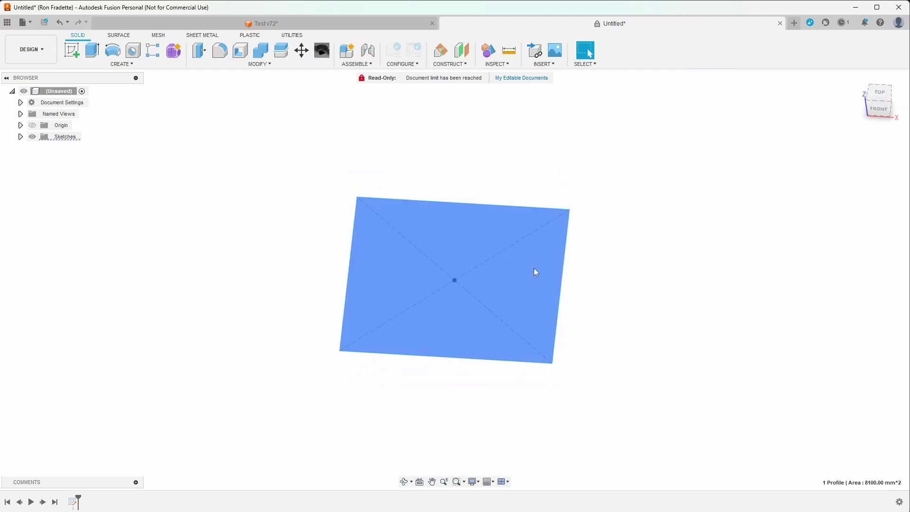
{"action": "key", "text": "e"}
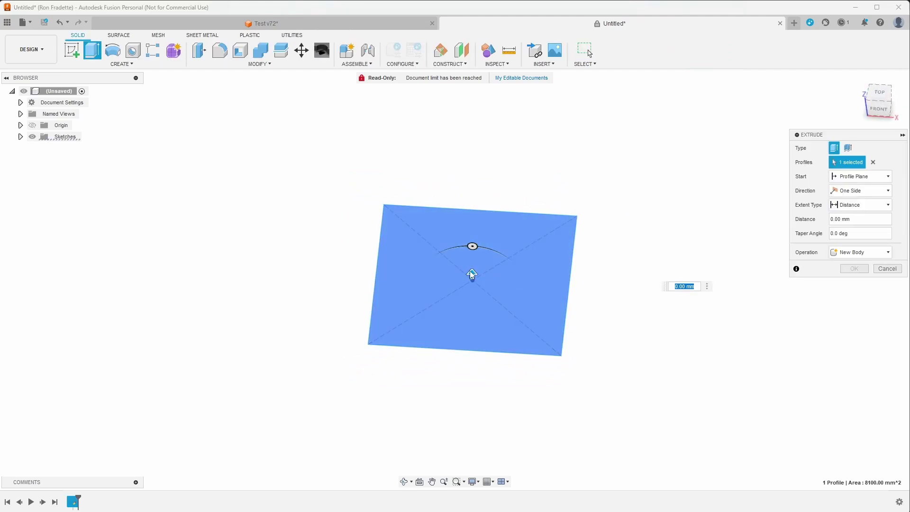
{"action": "left_click_drag", "start_coordinate": [471, 274], "coordinate": [475, 184]}
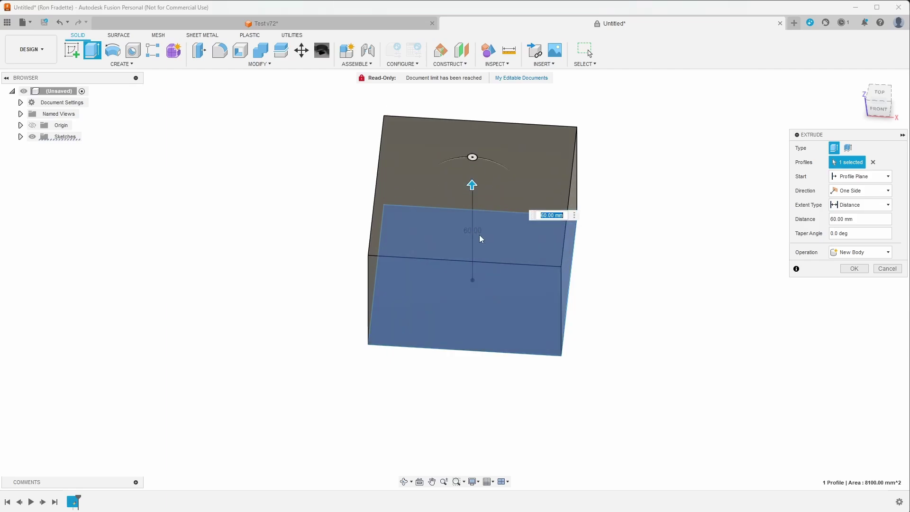
{"action": "left_click", "coordinate": [854, 268]}
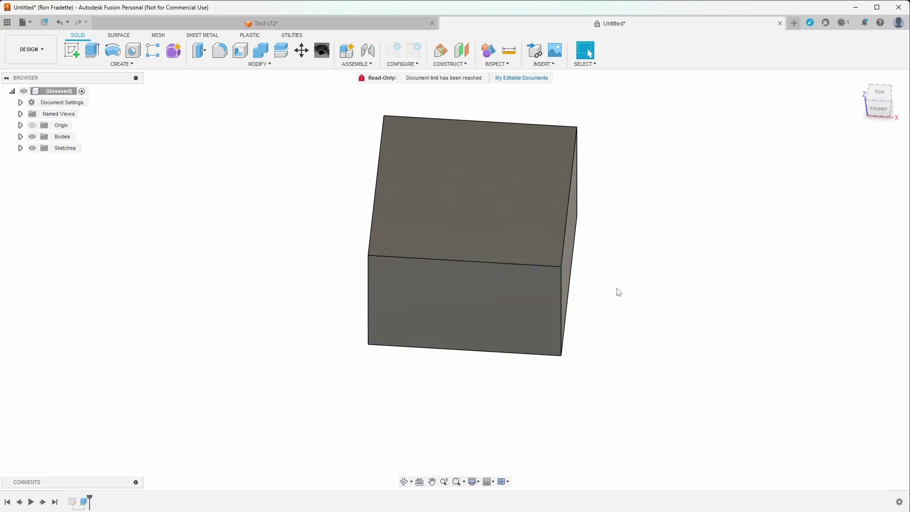
Step: Sketch a 20 mm diameter circle at the centre of the box's right face and finish the sketch
{"action": "mouse_move", "coordinate": [616, 290]}
{"action": "middle_mouse_down", "text": "shift"}
{"action": "mouse_move", "coordinate": [613, 264]}
{"action": "mouse_move", "coordinate": [627, 277]}
{"action": "middle_mouse_up", "text": "shift"}
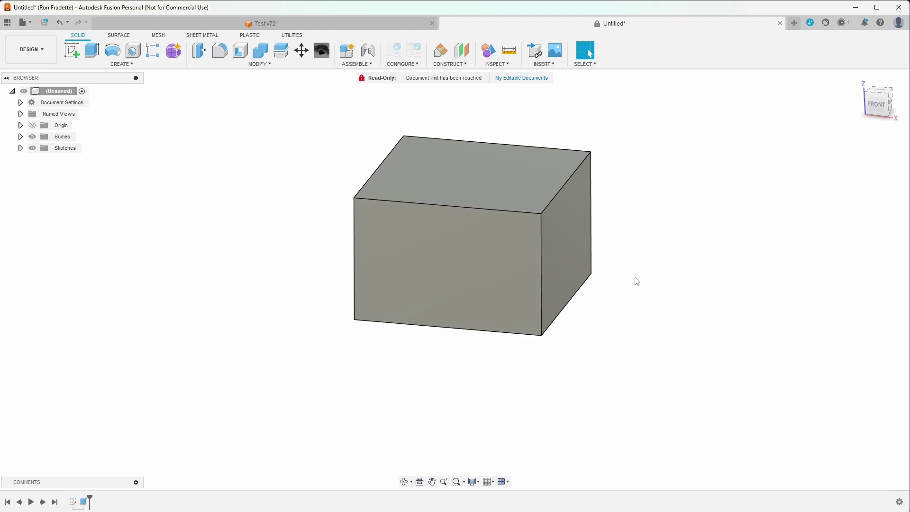
{"action": "middle_click_drag", "start_coordinate": [633, 234], "coordinate": [627, 235], "text": "shift"}
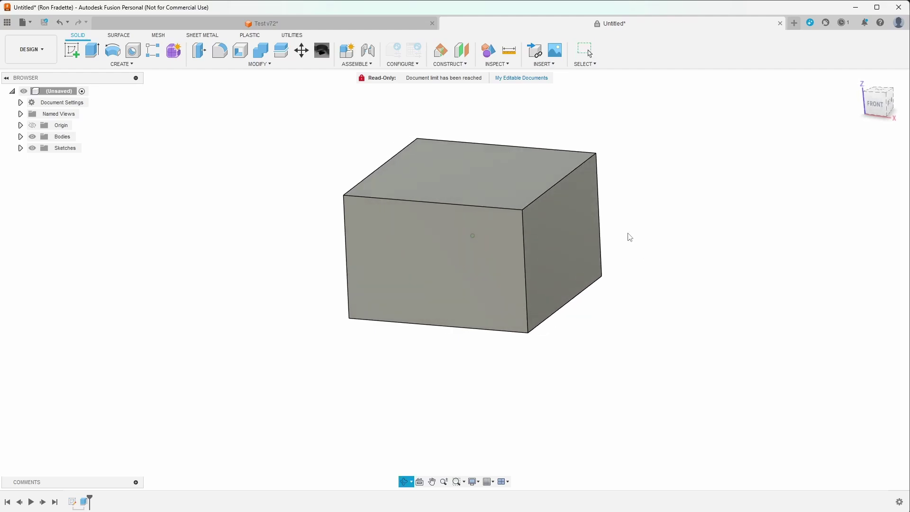
{"action": "middle_click_drag", "start_coordinate": [355, 218], "coordinate": [538, 221], "text": "shift"}
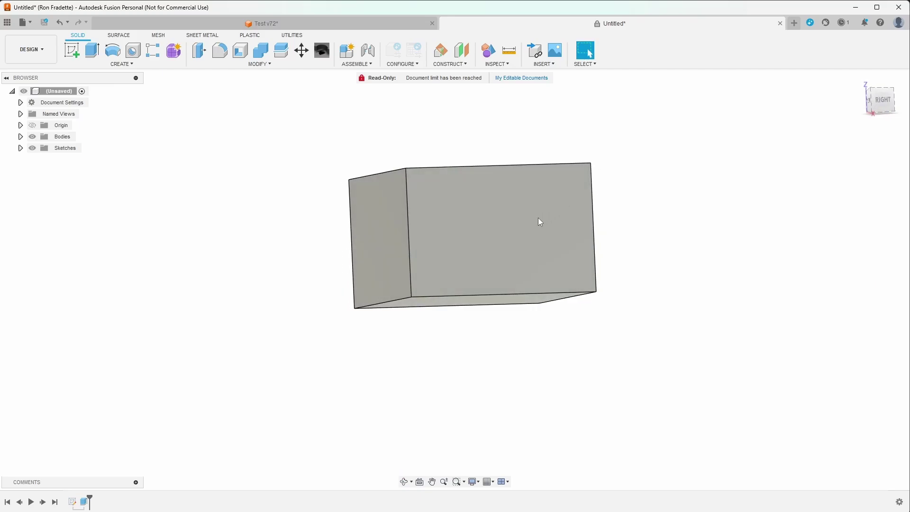
{"action": "left_click", "coordinate": [581, 228]}
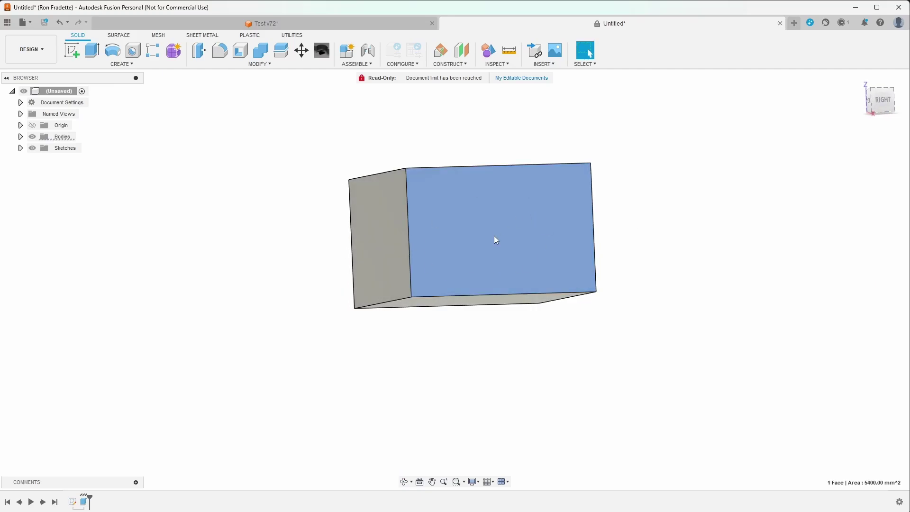
{"action": "key", "text": "c"}
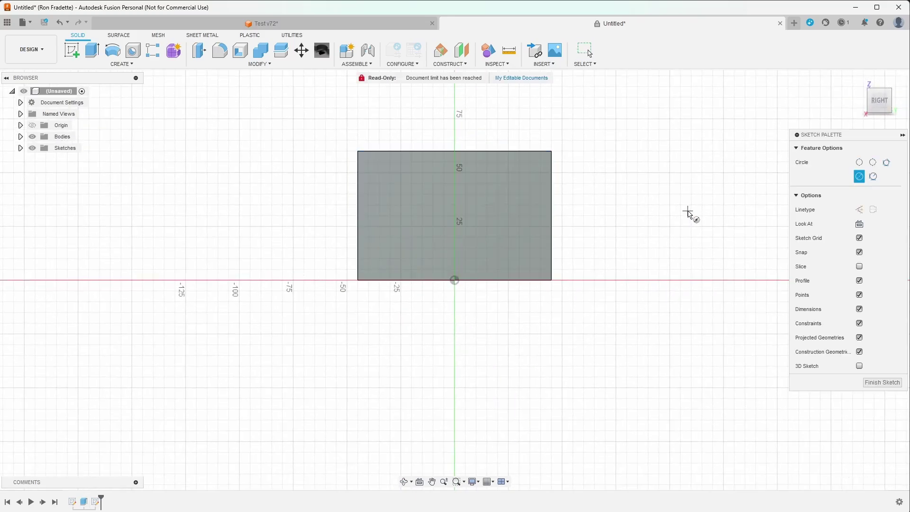
{"action": "left_click", "coordinate": [452, 221]}
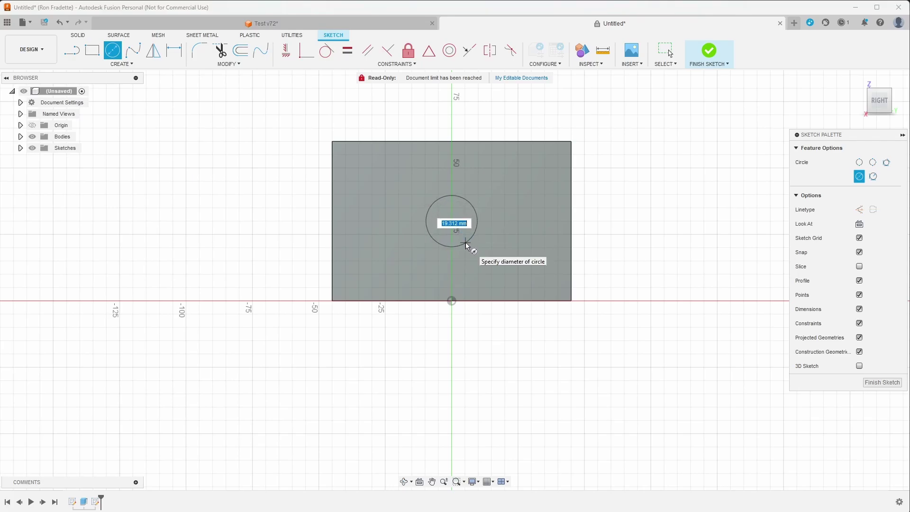
{"action": "type", "text": "20"}
{"action": "key", "text": "Return"}
{"action": "key", "text": "Escape"}
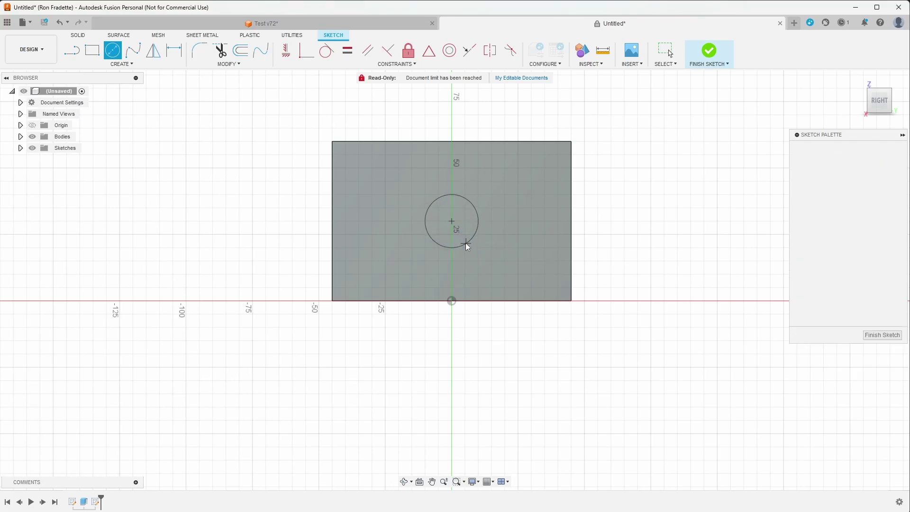
{"action": "middle_click_drag", "start_coordinate": [607, 180], "coordinate": [640, 183], "text": "shift"}
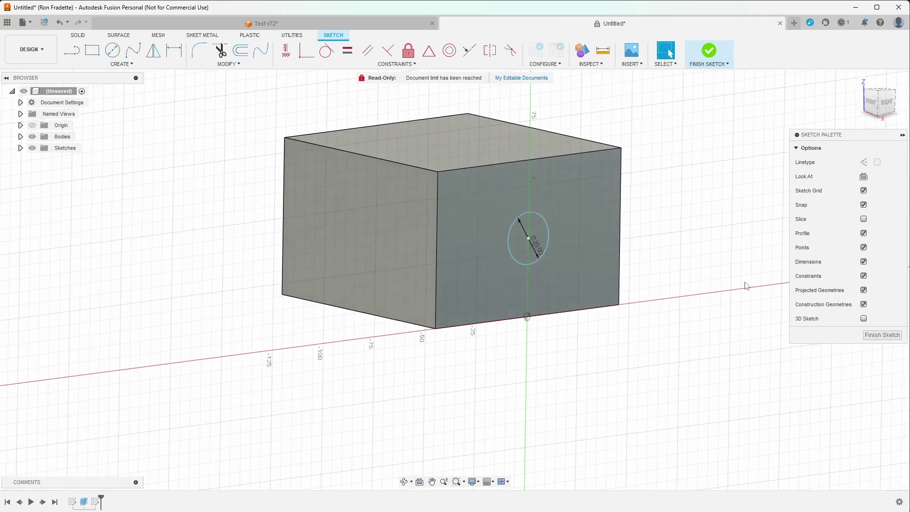
{"action": "left_click", "coordinate": [893, 335]}
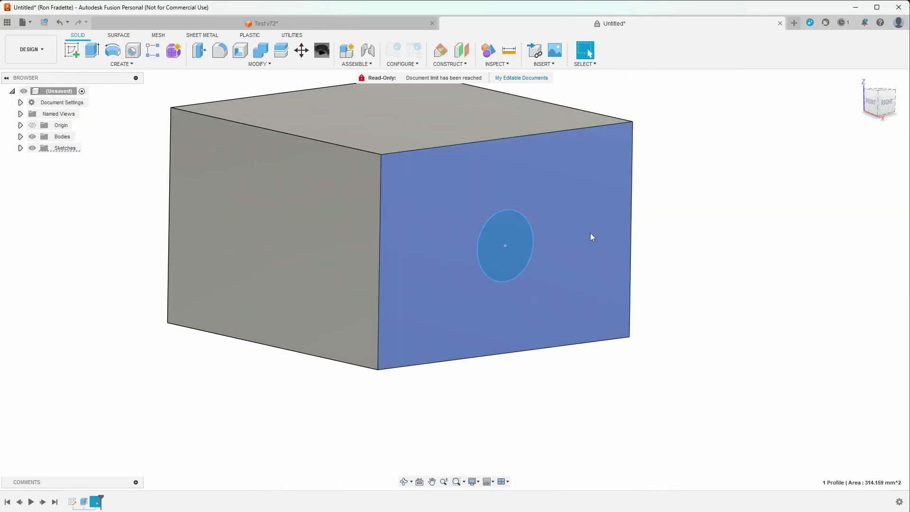
Step: Extrude the circle -5 mm as a cut into the box's right face
{"action": "key", "text": "e"}
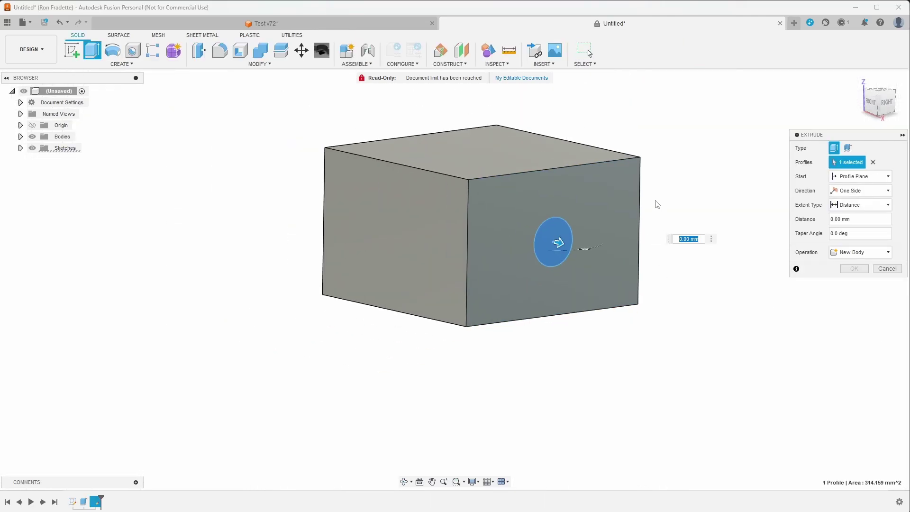
{"action": "type", "text": "-5"}
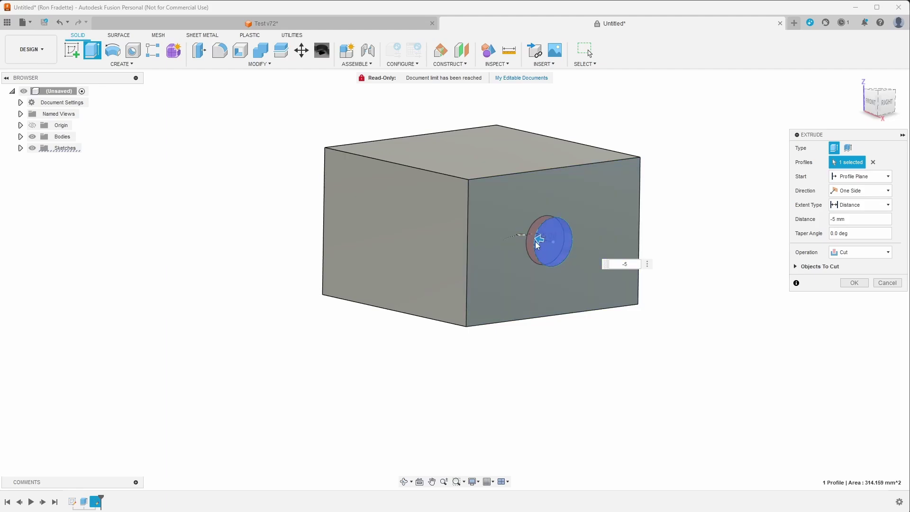
{"action": "left_click", "coordinate": [853, 283]}
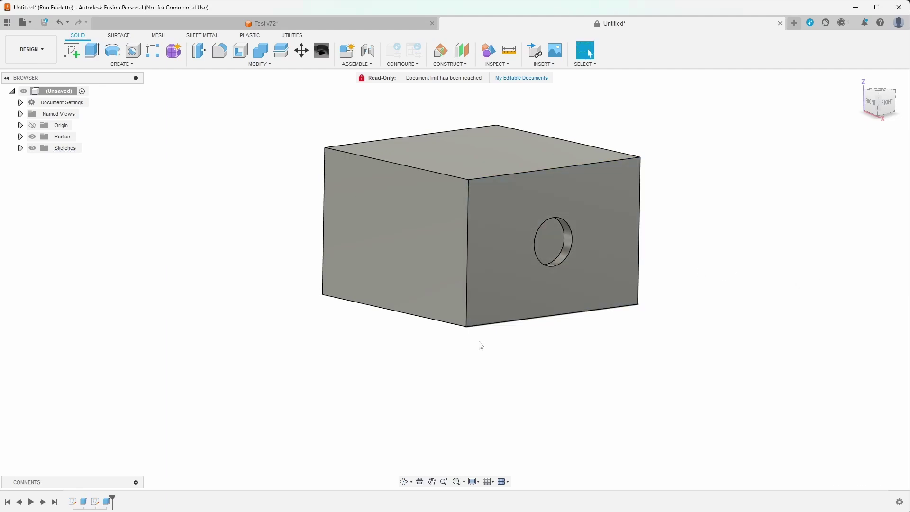
{"action": "middle_click_drag", "start_coordinate": [481, 345], "coordinate": [456, 260], "text": "shift"}
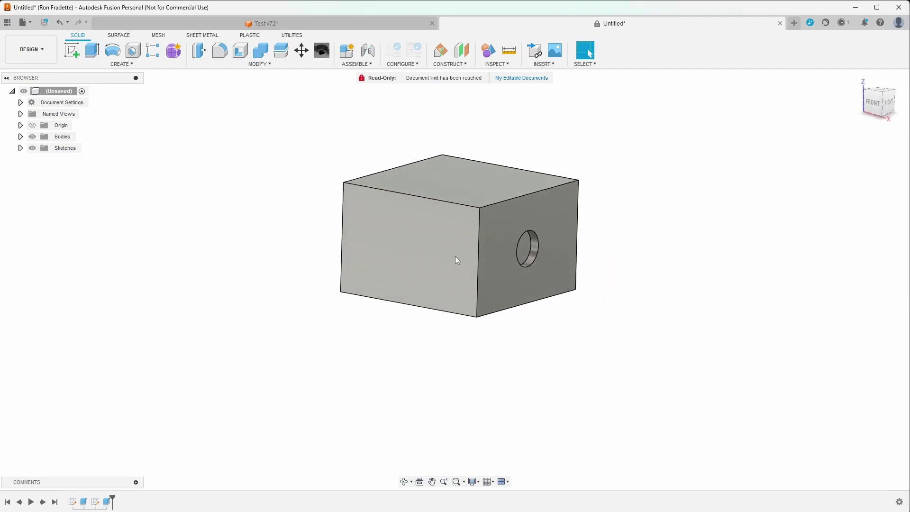
{"action": "middle_click_drag", "start_coordinate": [649, 254], "coordinate": [692, 217], "text": "shift"}
{"action": "left_click", "coordinate": [434, 230]}
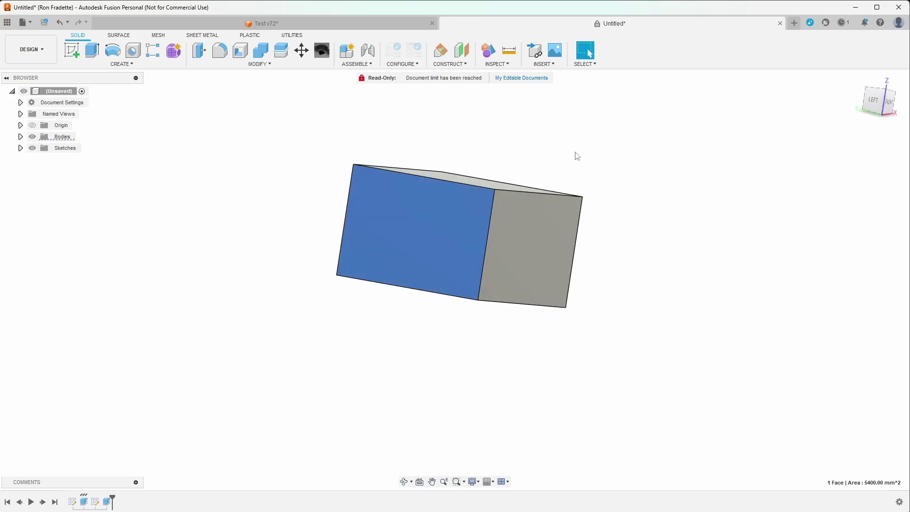
{"action": "key", "text": "c"}
{"action": "left_click", "coordinate": [450, 224]}
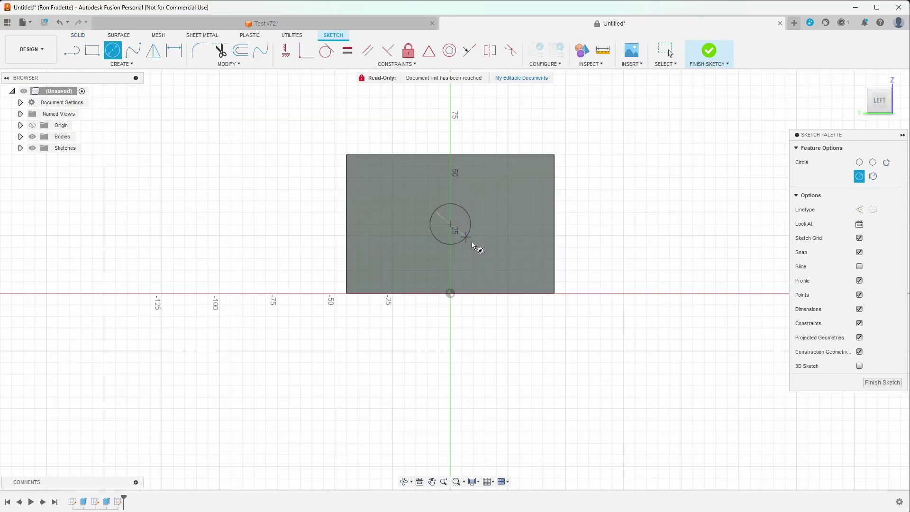
{"action": "key", "text": "Escape"}
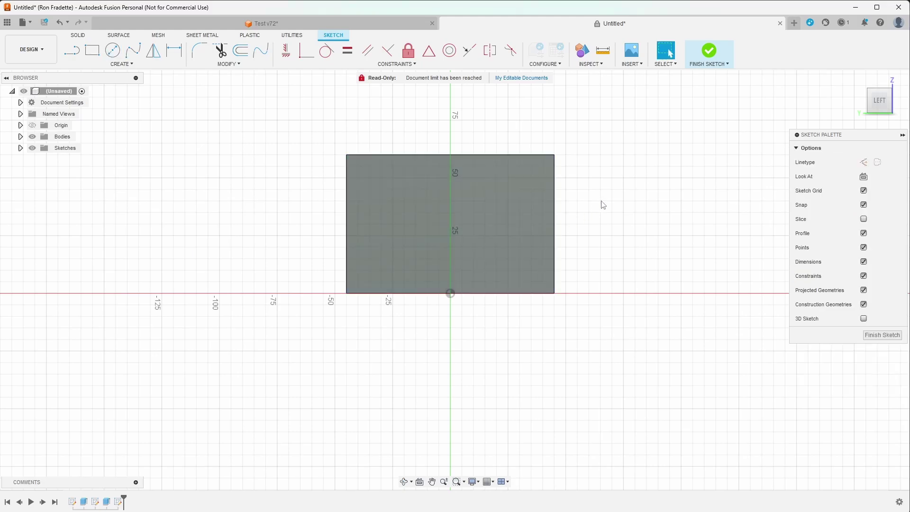
{"action": "mouse_move", "coordinate": [602, 205]}
{"action": "middle_mouse_down", "text": "shift"}
{"action": "mouse_move", "coordinate": [577, 191]}
{"action": "mouse_move", "coordinate": [538, 197]}
{"action": "mouse_move", "coordinate": [546, 203]}
{"action": "mouse_move", "coordinate": [602, 183]}
{"action": "mouse_move", "coordinate": [649, 218]}
{"action": "middle_mouse_up", "text": "shift"}
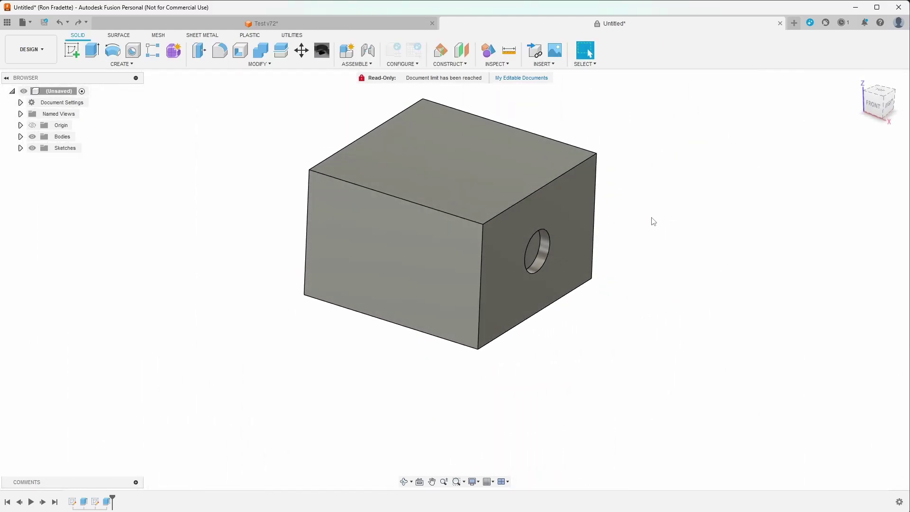
Step: Start a Mirror of type Faces with the two faces of the 20 mm round pocket as the objects
{"action": "scroll", "coordinate": [622, 275], "scroll_direction": "up", "scroll_amount": 4}
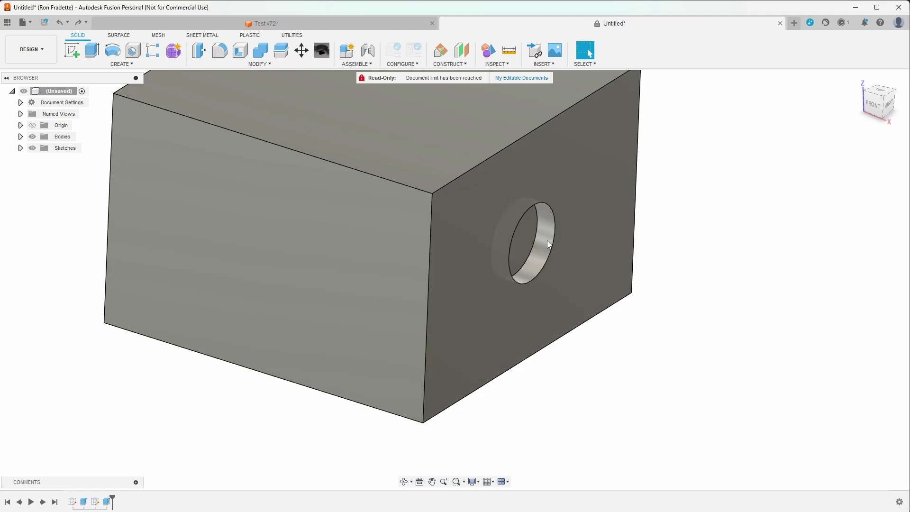
{"action": "left_click", "coordinate": [540, 238]}
{"action": "scroll", "coordinate": [569, 251], "scroll_direction": "down", "scroll_amount": 5}
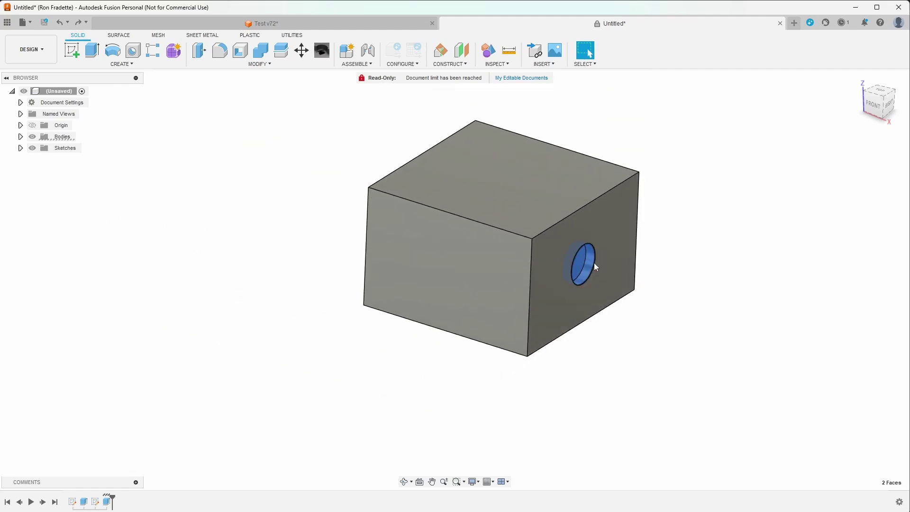
{"action": "left_click", "coordinate": [124, 64]}
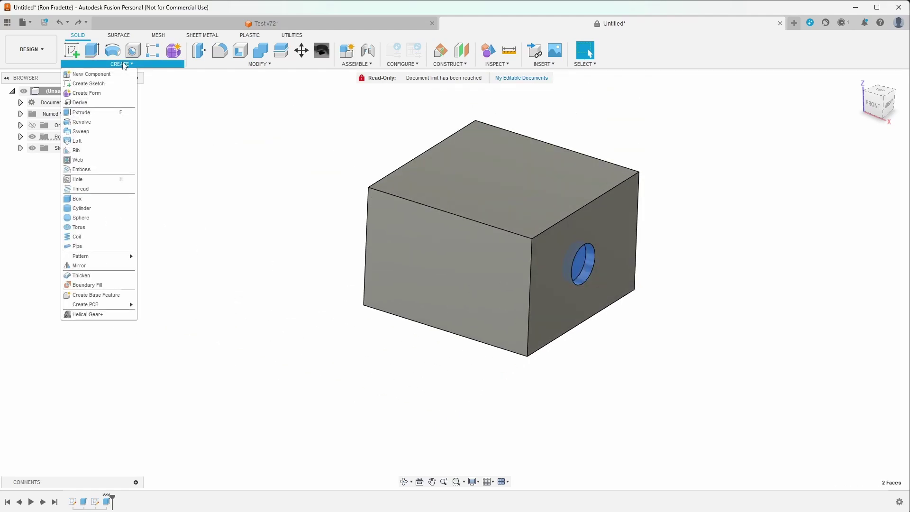
{"action": "left_click", "coordinate": [100, 269]}
{"action": "scroll", "coordinate": [335, 290], "scroll_direction": "down", "scroll_amount": 3}
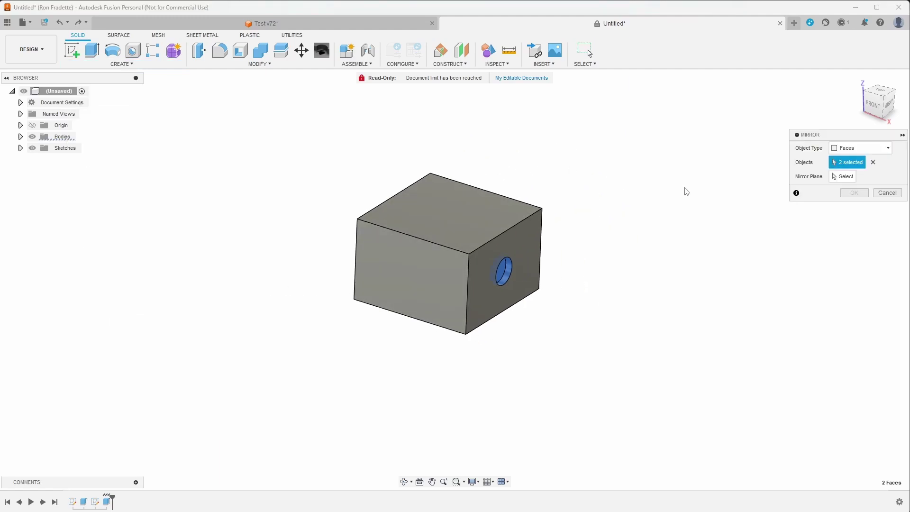
{"action": "scroll", "coordinate": [355, 163], "scroll_direction": "up", "scroll_amount": 2}
{"action": "scroll", "coordinate": [564, 335], "scroll_direction": "up", "scroll_amount": 3}
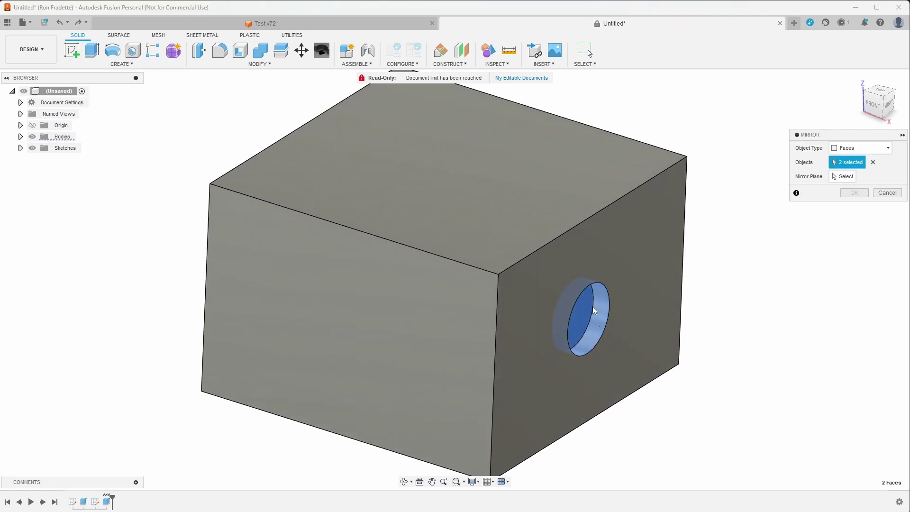
{"action": "scroll", "coordinate": [594, 311], "scroll_direction": "down", "scroll_amount": 2}
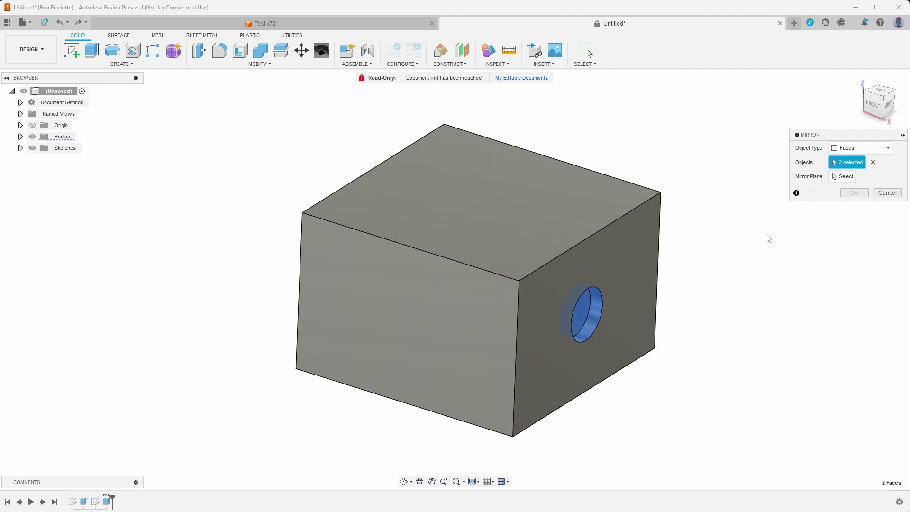
Step: Mirror the pocket faces across the vertical YZ origin plane, hiding the box body temporarily to pick the plane
{"action": "left_click", "coordinate": [839, 178]}
{"action": "scroll", "coordinate": [230, 169], "scroll_direction": "down", "scroll_amount": 3}
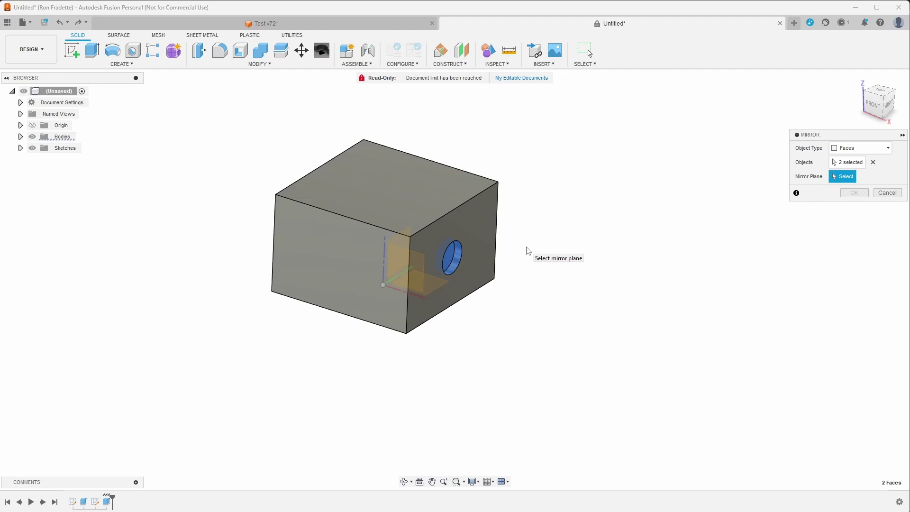
{"action": "middle_click_drag", "start_coordinate": [538, 228], "coordinate": [516, 361], "text": "shift"}
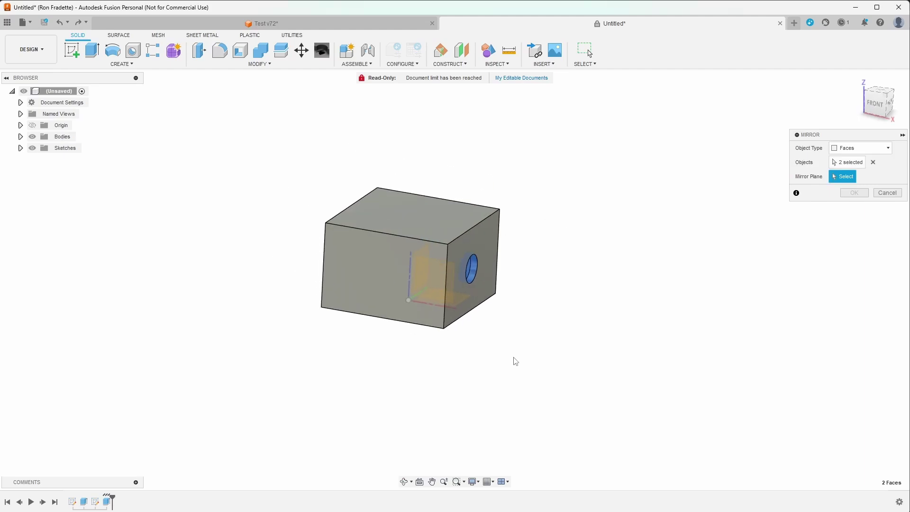
{"action": "middle_click_drag", "start_coordinate": [416, 278], "coordinate": [407, 300], "text": "shift"}
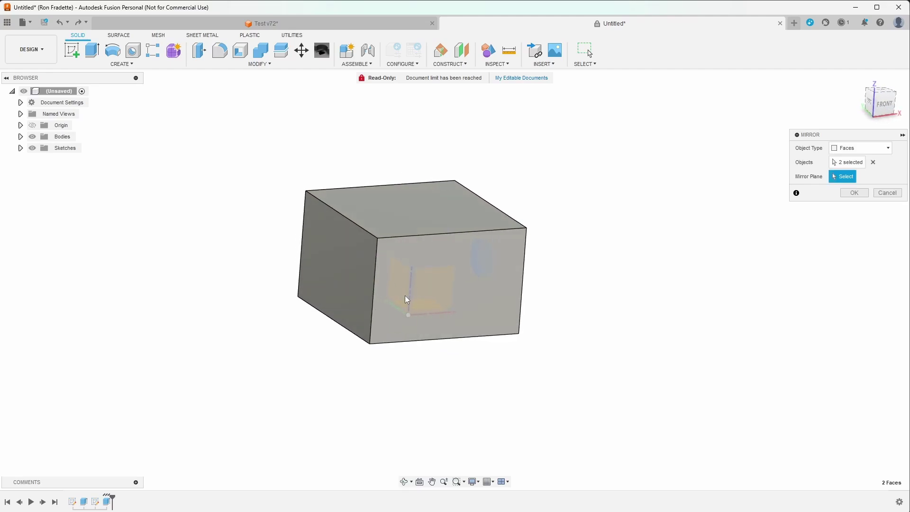
{"action": "left_click", "coordinate": [20, 136]}
{"action": "left_click", "coordinate": [40, 148]}
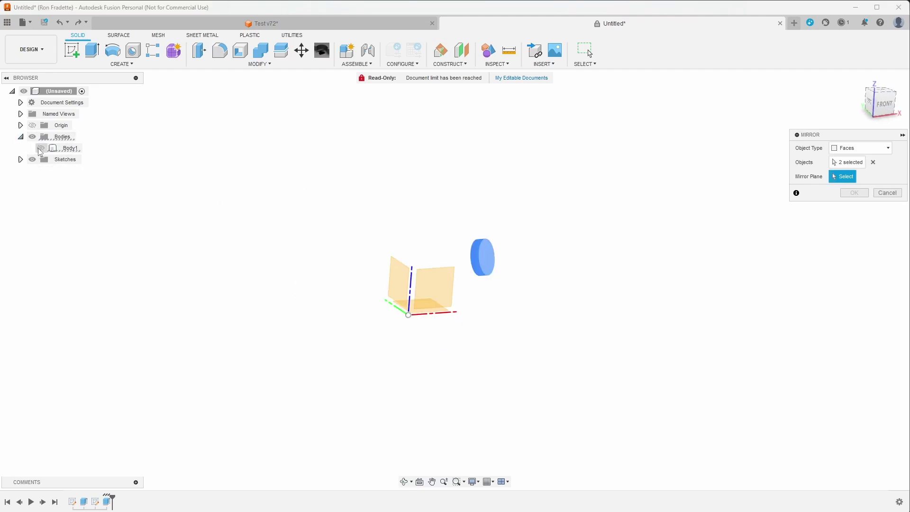
{"action": "left_click", "coordinate": [398, 277]}
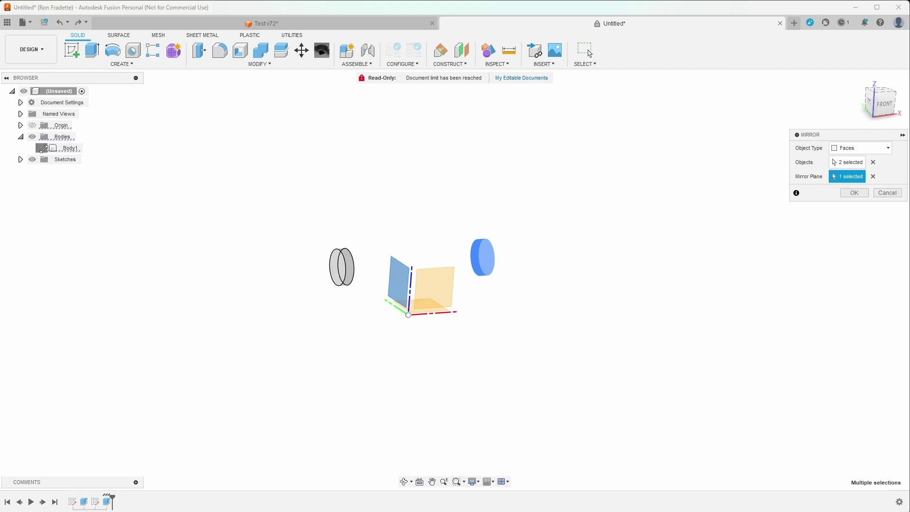
{"action": "left_click", "coordinate": [40, 148]}
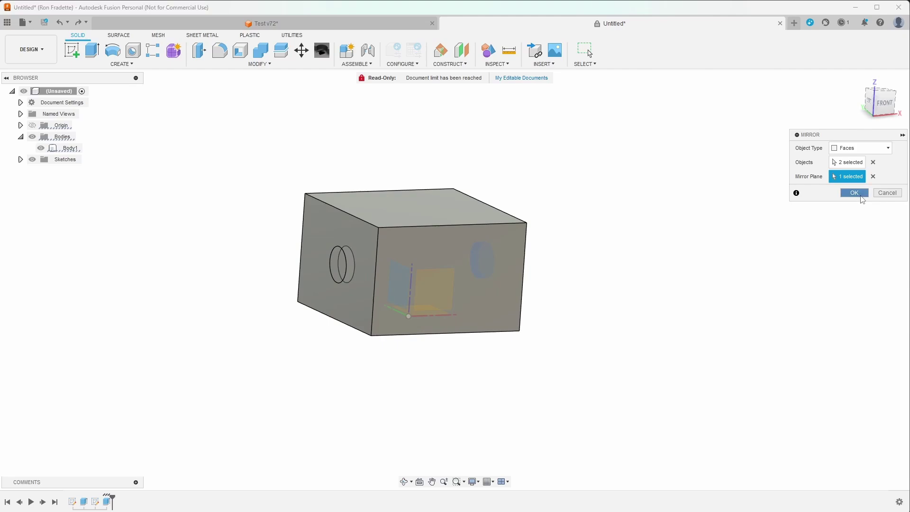
{"action": "left_click", "coordinate": [854, 193]}
Step: Examine the round pockets on both opposite sides of the box
{"action": "middle_click_drag", "start_coordinate": [627, 260], "coordinate": [549, 274], "text": "shift"}
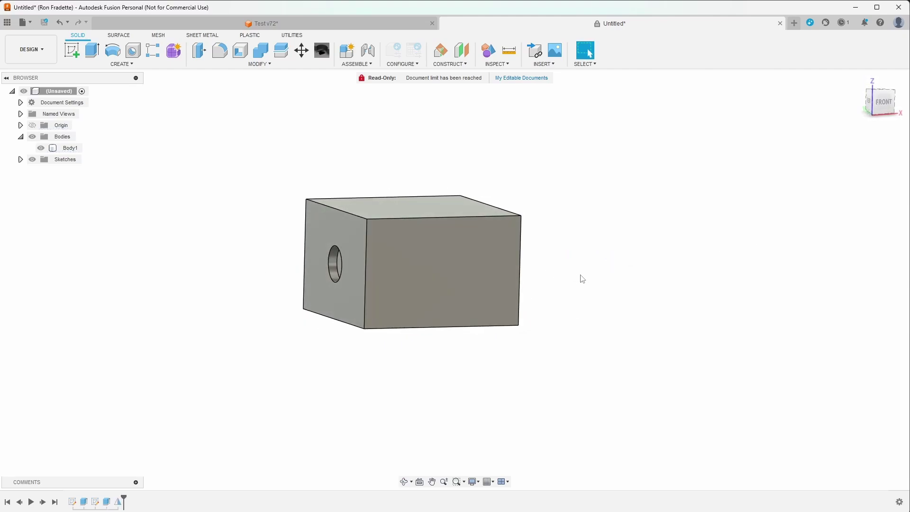
{"action": "middle_click_drag", "start_coordinate": [600, 299], "coordinate": [564, 294], "text": "shift"}
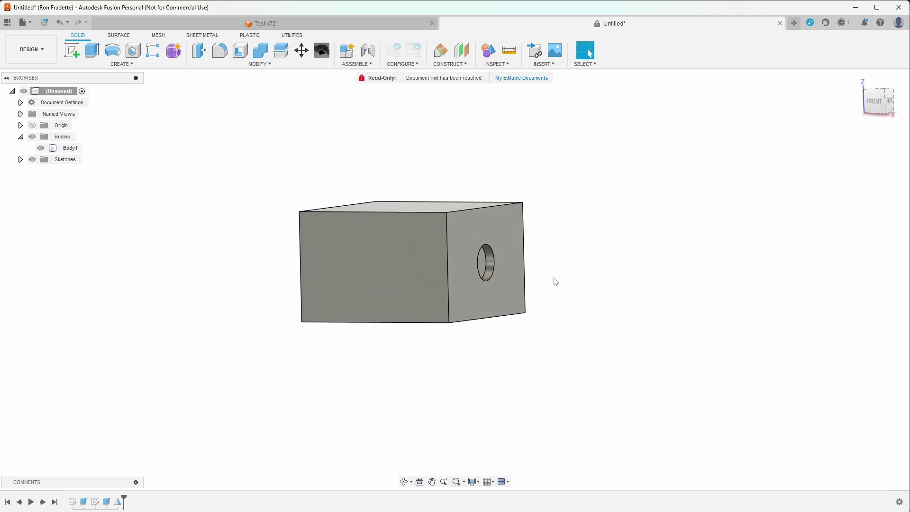
{"action": "mouse_move", "coordinate": [563, 266]}
{"action": "middle_mouse_down", "text": "shift"}
{"action": "mouse_move", "coordinate": [394, 264]}
{"action": "mouse_move", "coordinate": [534, 260]}
{"action": "mouse_move", "coordinate": [577, 278]}
{"action": "mouse_move", "coordinate": [553, 278]}
{"action": "middle_mouse_up", "text": "shift"}
{"action": "middle_click_drag", "start_coordinate": [476, 258], "coordinate": [534, 282], "text": "shift"}
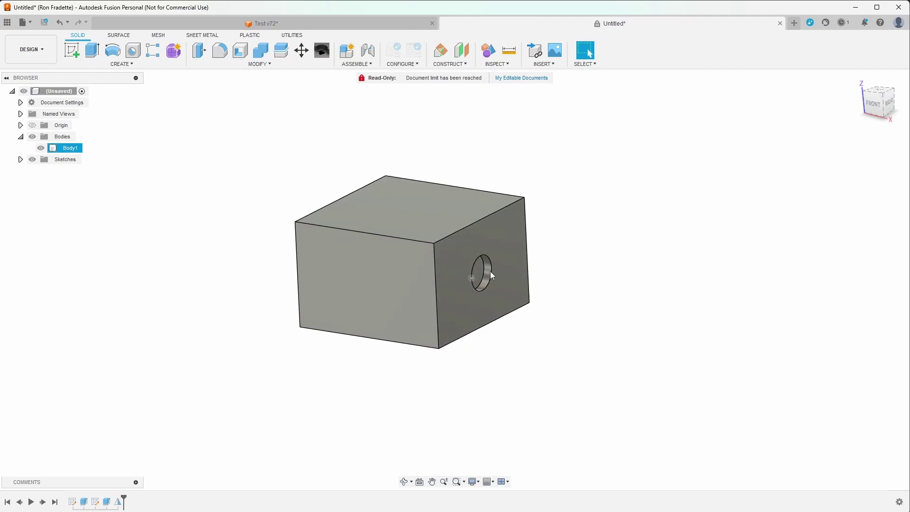
{"action": "left_click_drag", "start_coordinate": [572, 253], "coordinate": [564, 286]}
{"action": "key", "text": "Escape"}
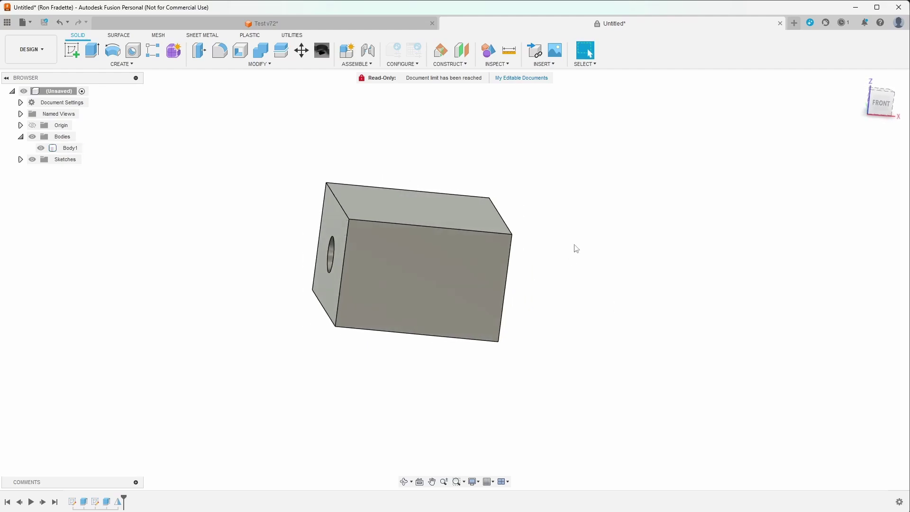
Step: Sketch a 10 mm diameter circle on the box's top face near its back-right corner and finish the sketch
{"action": "middle_click_drag", "start_coordinate": [374, 259], "coordinate": [548, 267], "text": "shift"}
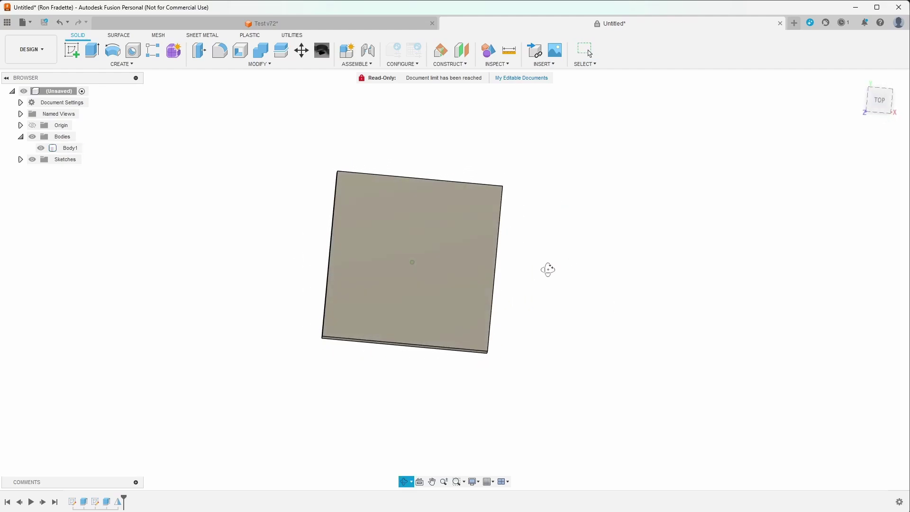
{"action": "left_click", "coordinate": [496, 265]}
{"action": "key", "text": "c"}
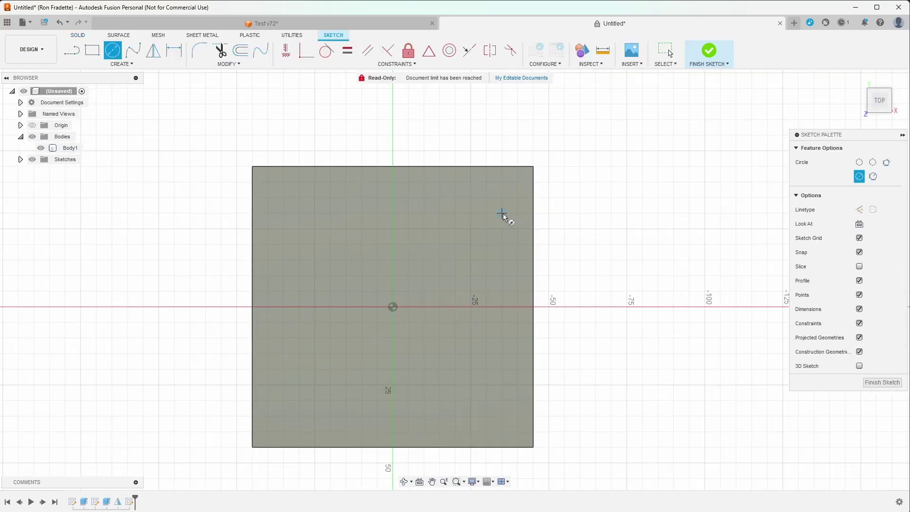
{"action": "left_click", "coordinate": [501, 213]}
{"action": "type", "text": "1"}
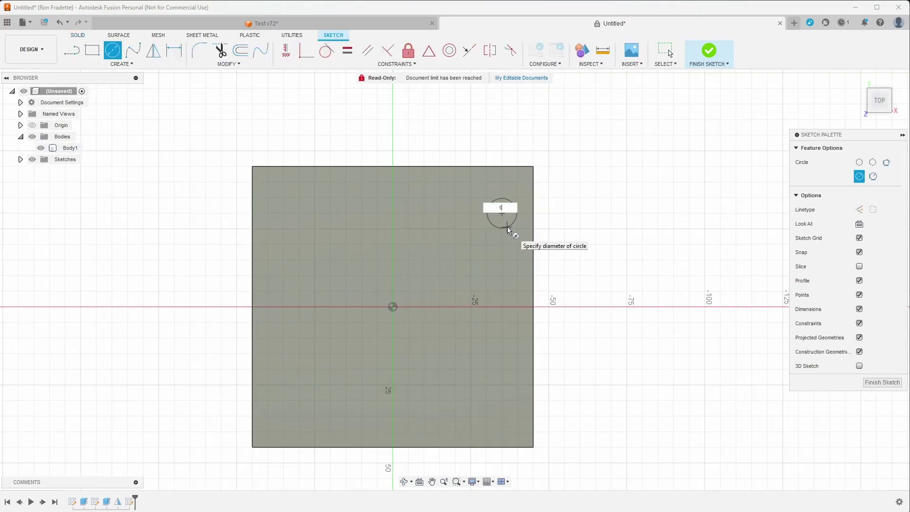
{"action": "type", "text": "0"}
{"action": "key", "text": "Return"}
{"action": "key", "text": "Escape"}
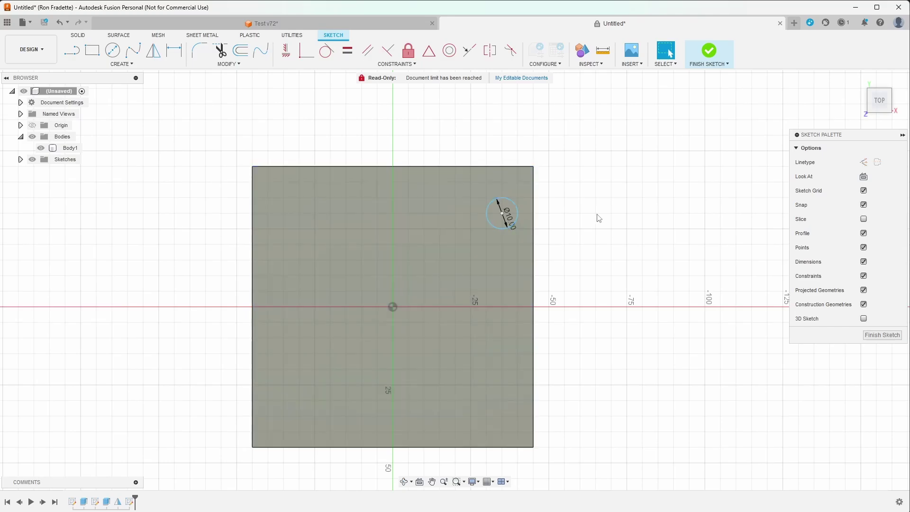
{"action": "mouse_move", "coordinate": [598, 218]}
{"action": "middle_mouse_down", "text": "shift"}
{"action": "mouse_move", "coordinate": [599, 186]}
{"action": "mouse_move", "coordinate": [758, 285]}
{"action": "middle_mouse_up", "text": "shift"}
{"action": "left_click", "coordinate": [871, 335]}
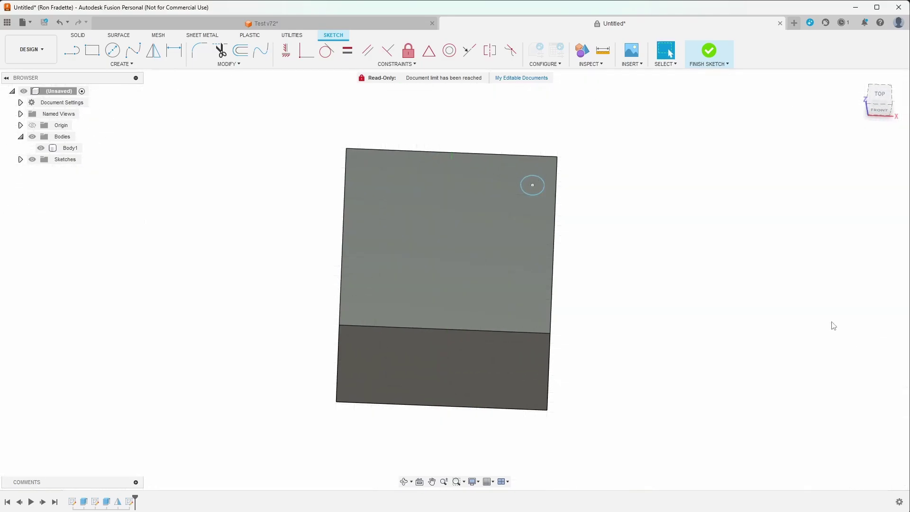
Step: Extrude the 10 mm circle -160 mm as a cut down through the whole box
{"action": "scroll", "coordinate": [581, 128], "scroll_direction": "down", "scroll_amount": 5}
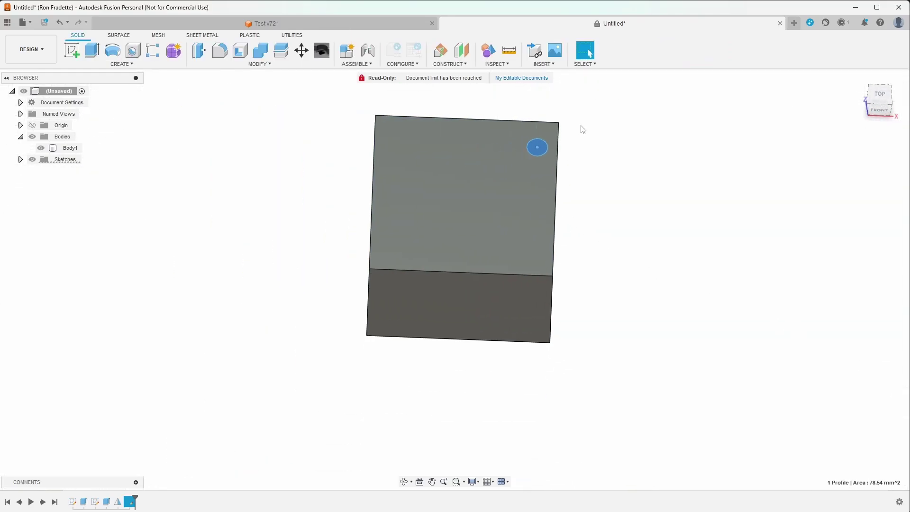
{"action": "key", "text": "e"}
{"action": "left_click_drag", "start_coordinate": [537, 144], "coordinate": [532, 329]}
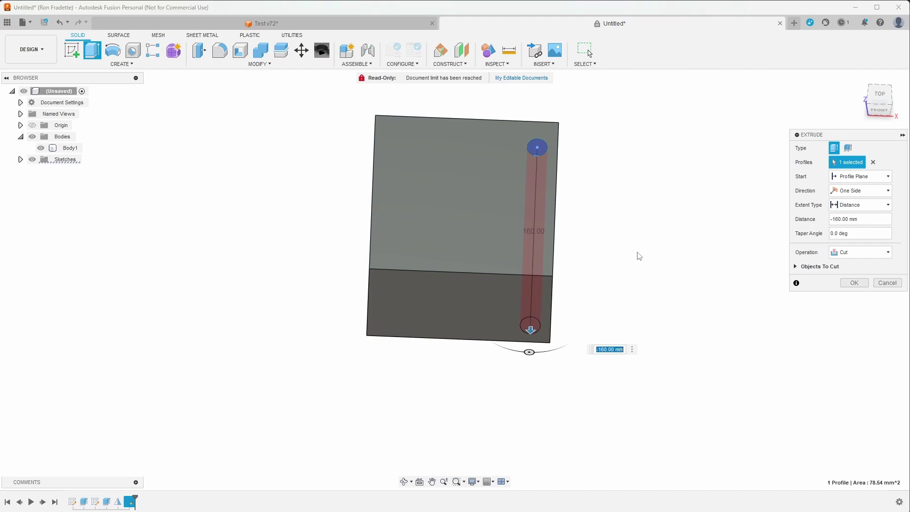
{"action": "middle_click_drag", "start_coordinate": [581, 256], "coordinate": [740, 259], "text": "shift"}
{"action": "left_click", "coordinate": [854, 283]}
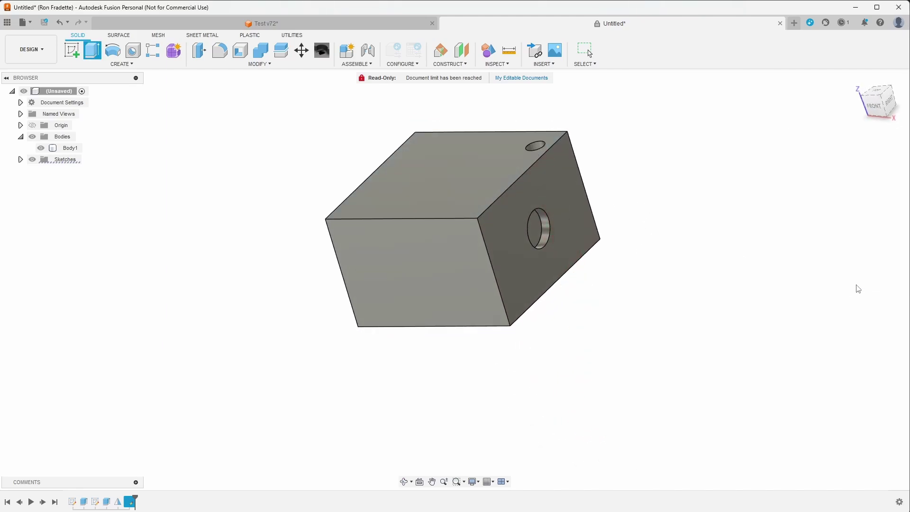
{"action": "middle_click_drag", "start_coordinate": [656, 156], "coordinate": [664, 180], "text": "shift"}
{"action": "key", "text": "Escape"}
Step: Start a Mirror of type Faces with the 10 mm through hole's cylindrical face as the object
{"action": "left_click", "coordinate": [539, 166]}
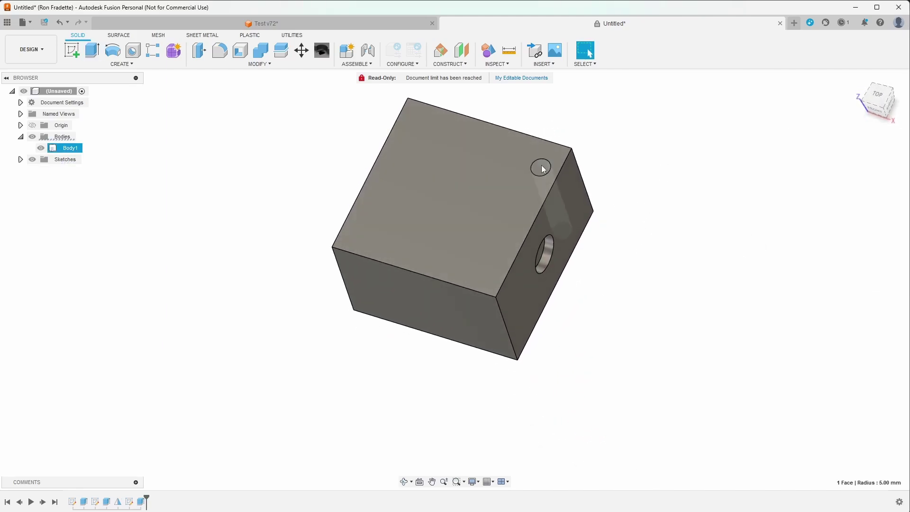
{"action": "scroll", "coordinate": [652, 212], "scroll_direction": "down", "scroll_amount": 2}
{"action": "scroll", "coordinate": [645, 147], "scroll_direction": "up", "scroll_amount": 2}
{"action": "left_click", "coordinate": [642, 158]}
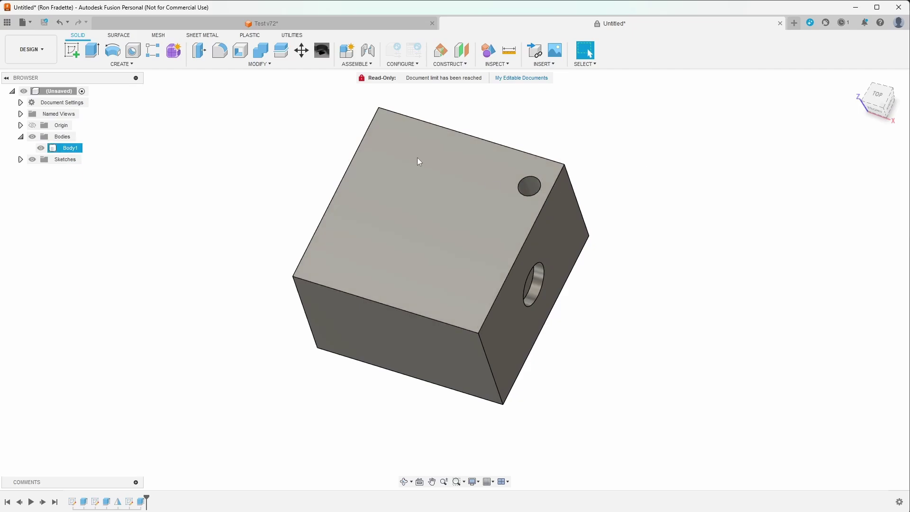
{"action": "left_click", "coordinate": [530, 187]}
{"action": "left_click", "coordinate": [120, 64]}
{"action": "left_click", "coordinate": [94, 266]}
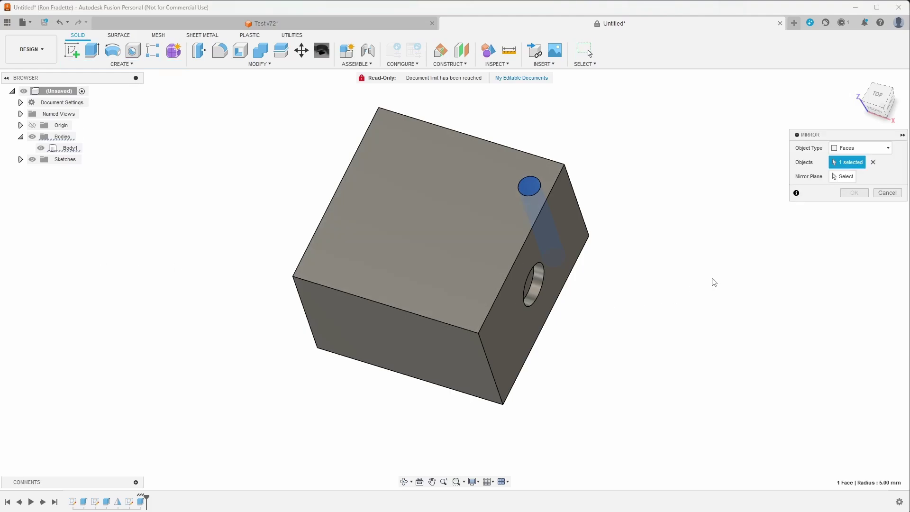
{"action": "middle_click_drag", "start_coordinate": [711, 280], "coordinate": [811, 224], "text": "shift"}
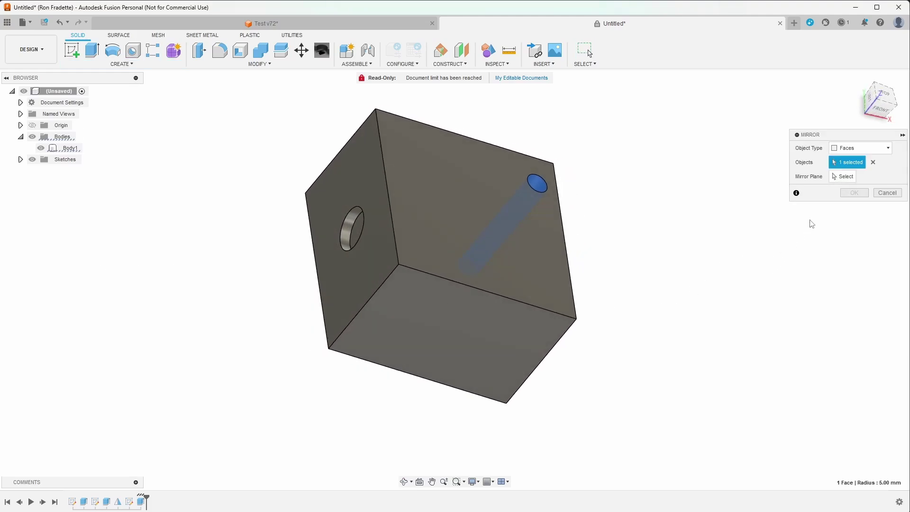
Step: Mirror the through hole across the YZ origin plane, hiding the box temporarily to pick the plane
{"action": "left_click", "coordinate": [844, 180]}
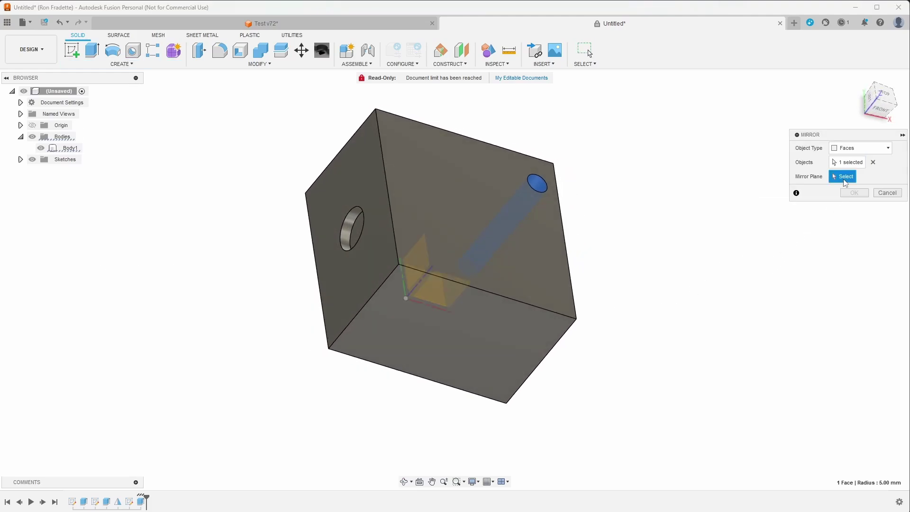
{"action": "left_click", "coordinate": [41, 148]}
{"action": "left_click", "coordinate": [413, 256]}
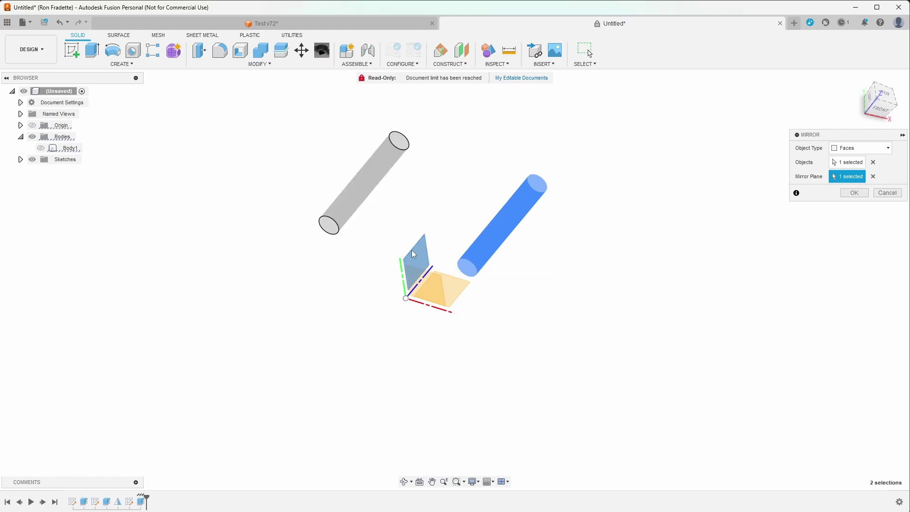
{"action": "left_click", "coordinate": [41, 147]}
{"action": "middle_click_drag", "start_coordinate": [668, 278], "coordinate": [634, 288], "text": "shift"}
{"action": "left_click", "coordinate": [848, 198]}
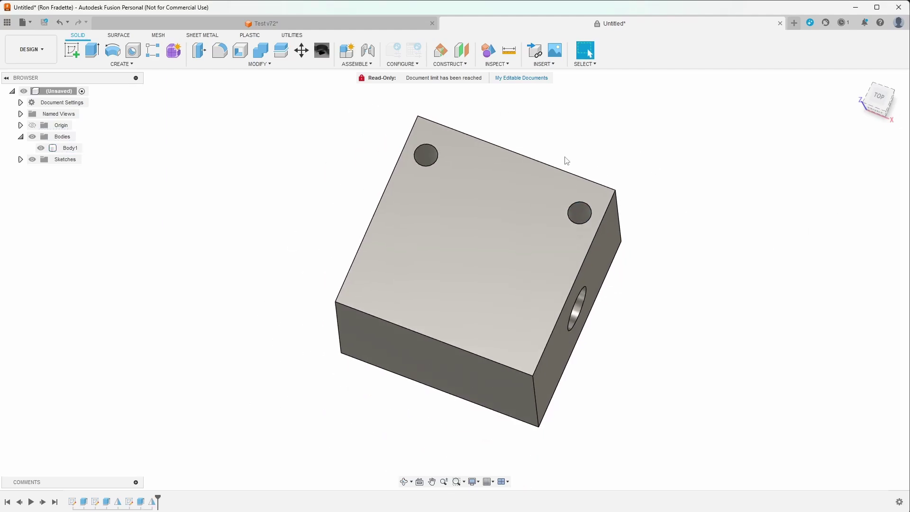
Step: Start a Mirror of type Faces with the cylindrical faces of both 10 mm through holes as the objects
{"action": "scroll", "coordinate": [422, 158], "scroll_direction": "up", "scroll_amount": 2}
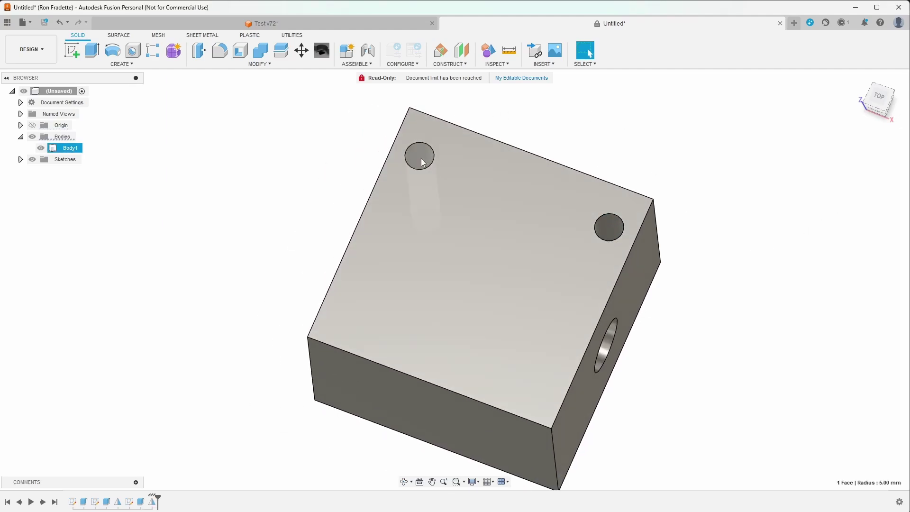
{"action": "left_click", "coordinate": [423, 162]}
{"action": "left_click", "coordinate": [617, 230]}
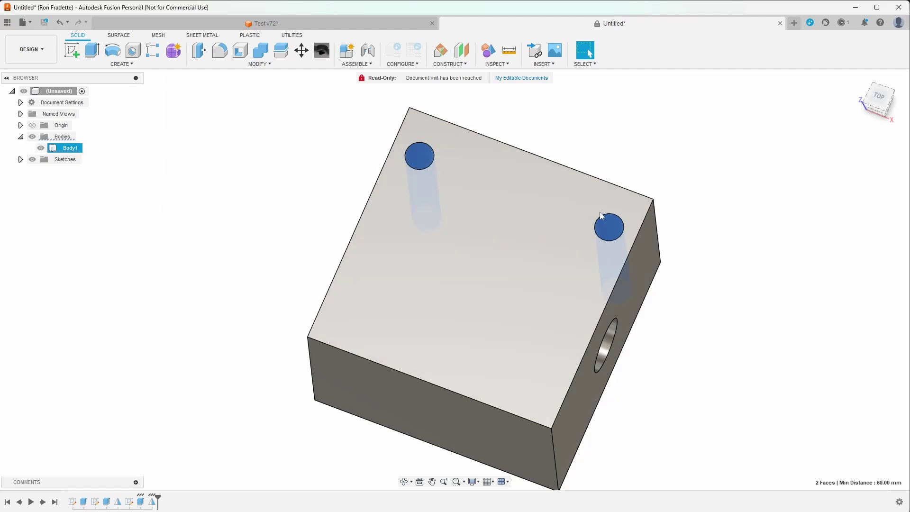
{"action": "left_click", "coordinate": [122, 64]}
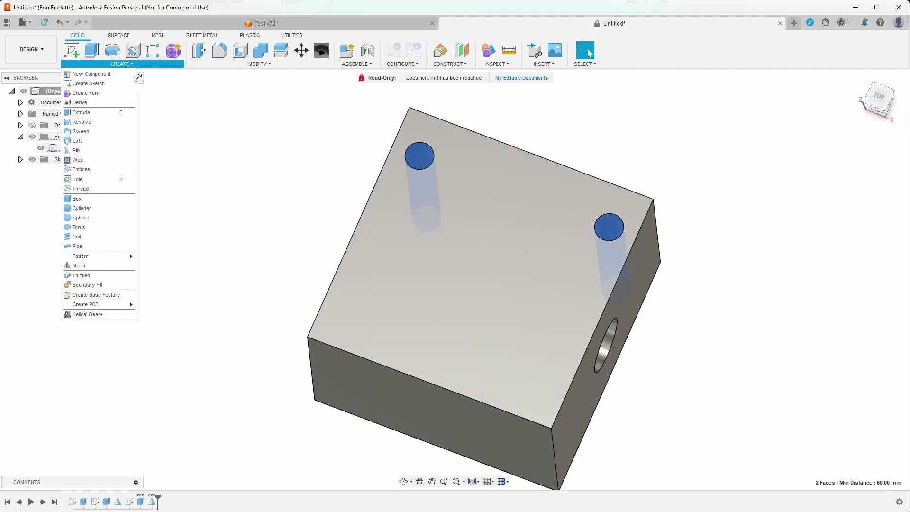
{"action": "left_click", "coordinate": [88, 267]}
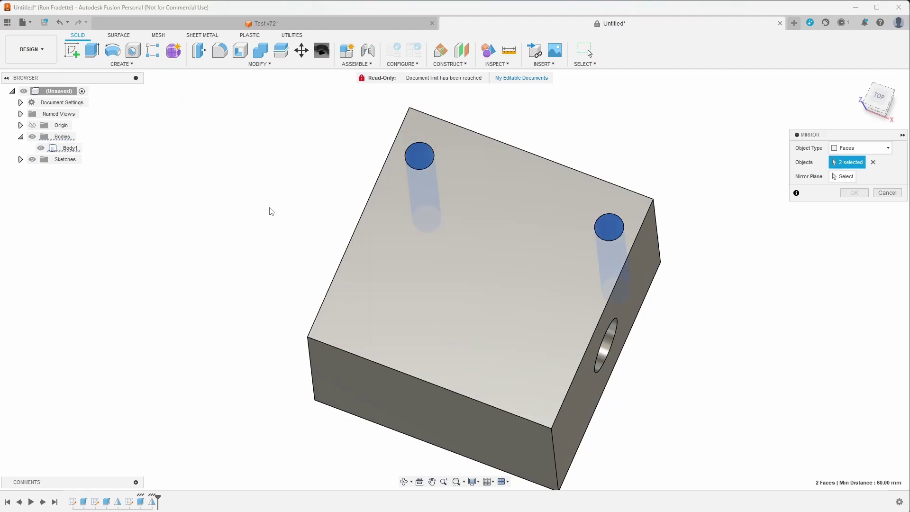
{"action": "scroll", "coordinate": [273, 206], "scroll_direction": "down", "scroll_amount": 2}
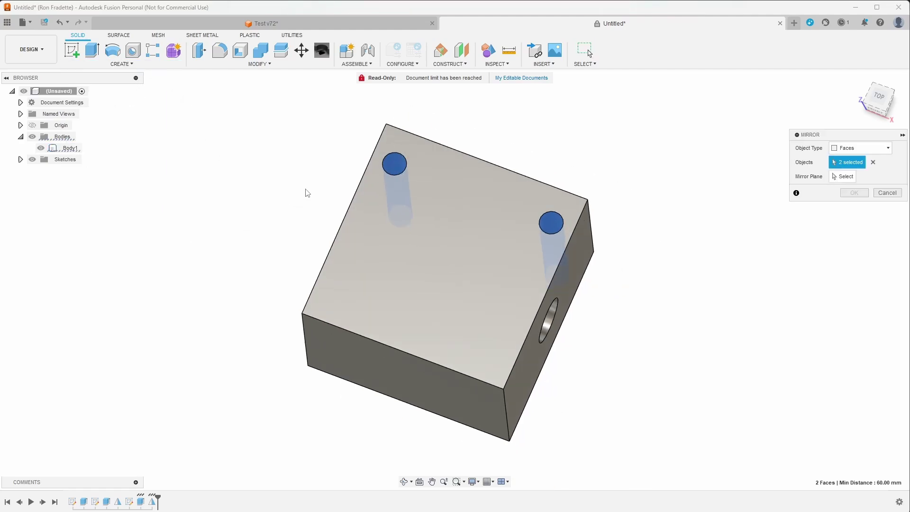
Step: Mirror the two through holes across the XZ origin plane, hiding the box temporarily to pick the plane
{"action": "left_click", "coordinate": [41, 147]}
{"action": "left_click", "coordinate": [834, 177]}
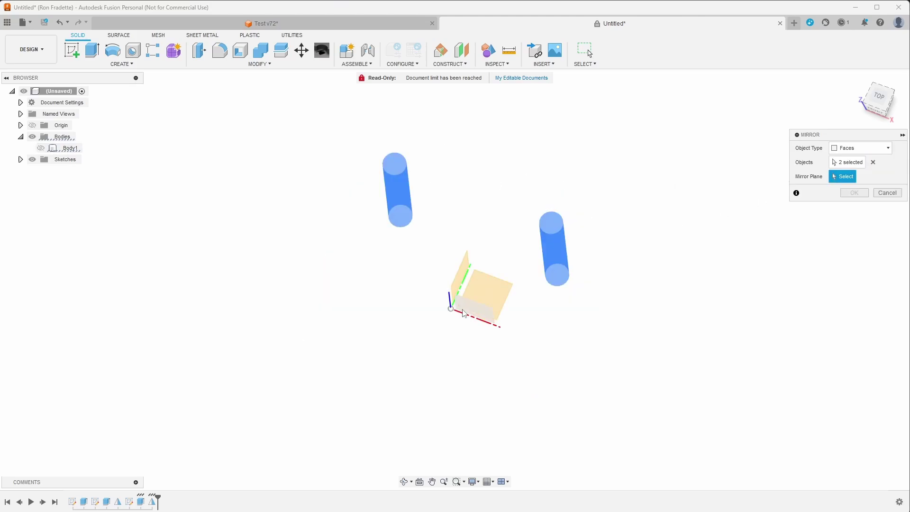
{"action": "left_click", "coordinate": [465, 303]}
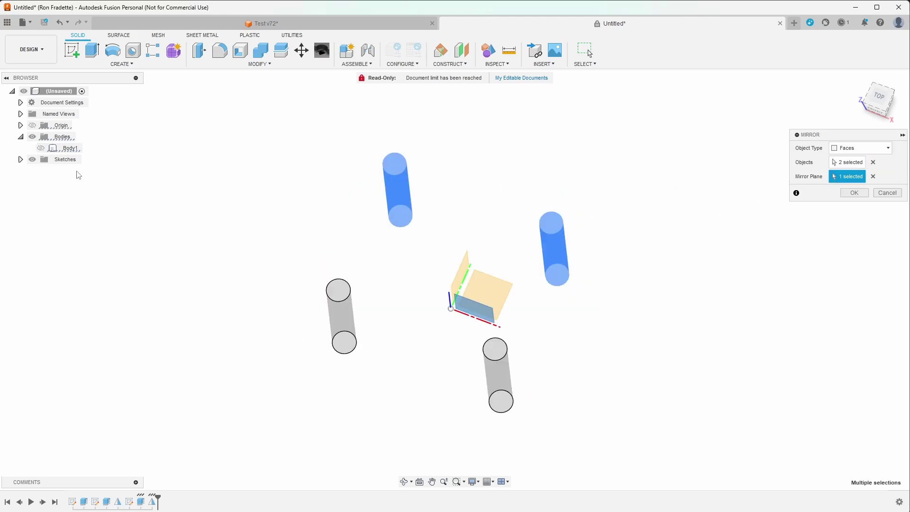
{"action": "left_click", "coordinate": [41, 148]}
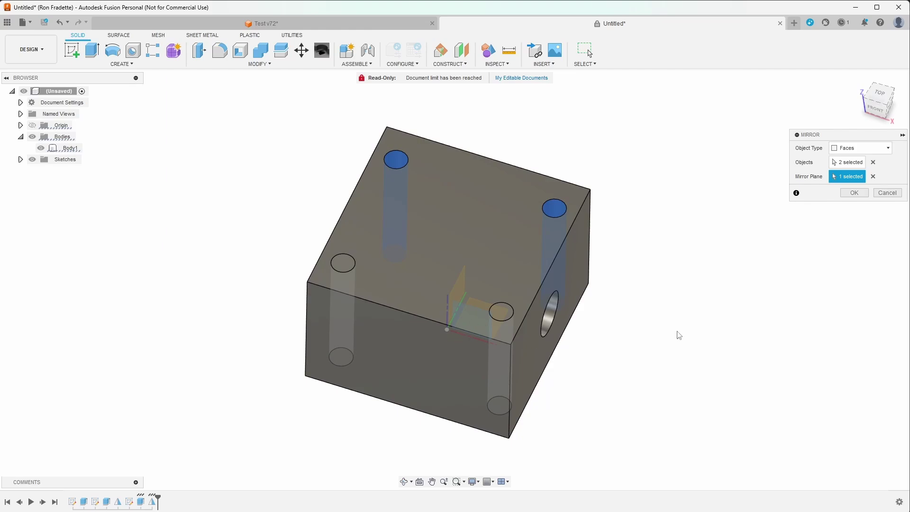
{"action": "middle_click_drag", "start_coordinate": [679, 335], "coordinate": [670, 331], "text": "shift"}
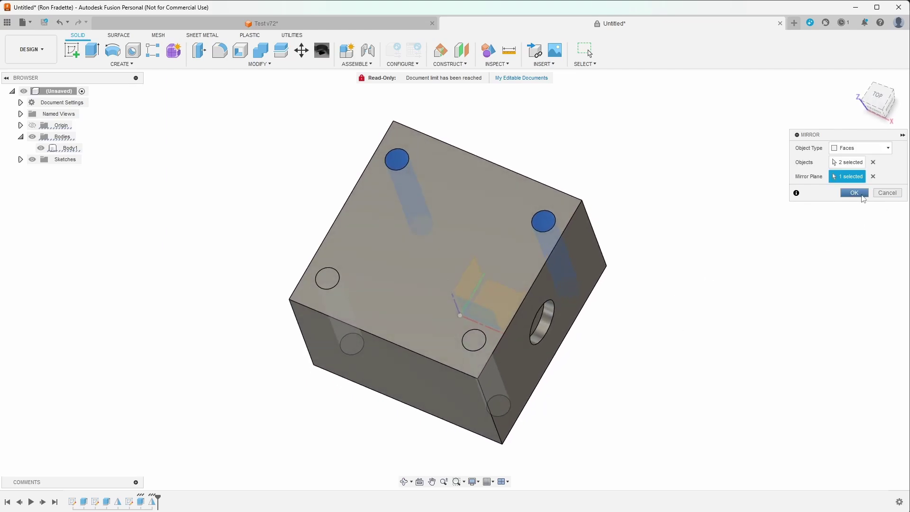
{"action": "left_click", "coordinate": [862, 196]}
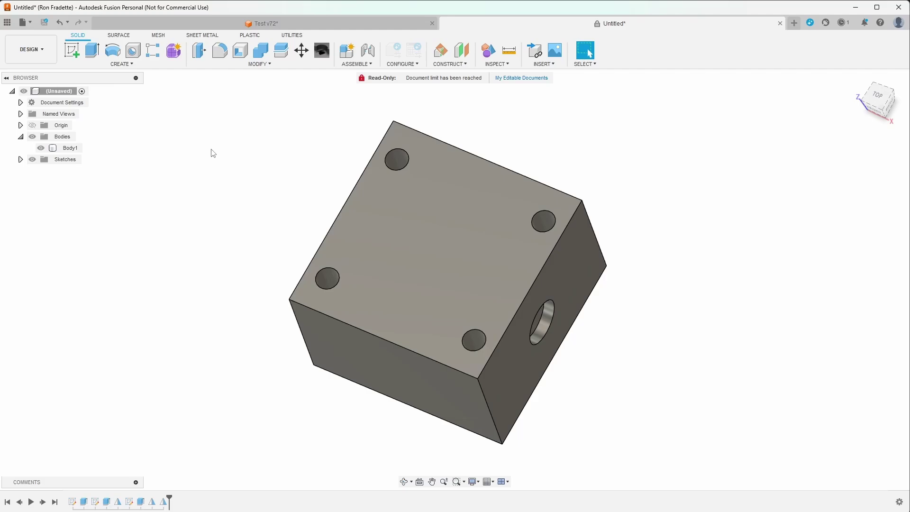
Step: Undo both hole mirrors, the through-hole cut and the circle sketch on the box's top face
{"action": "key", "text": "ctrl+z"}
{"action": "key", "text": "ctrl+z"}
{"action": "key", "text": "ctrl+z"}
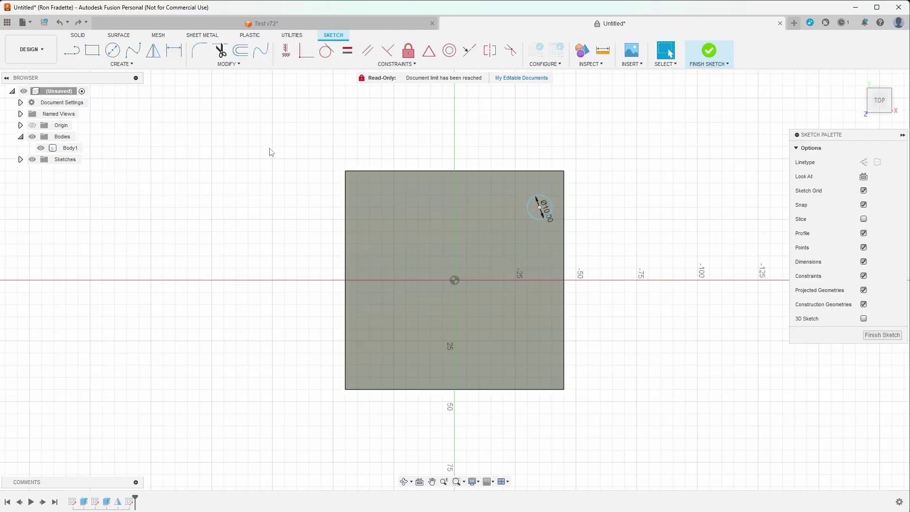
{"action": "key", "text": "ctrl+z"}
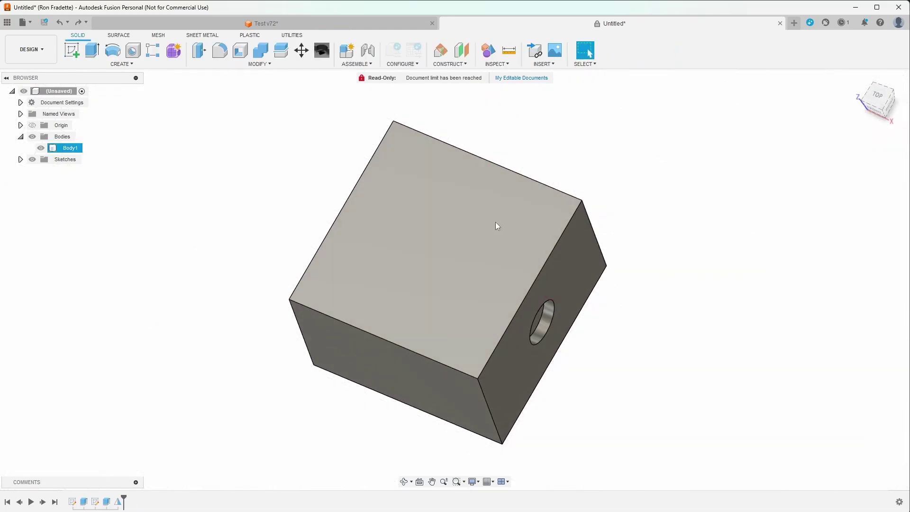
Step: Start a new sketch on the box's top face
{"action": "left_click", "coordinate": [496, 222]}
{"action": "key", "text": "c"}
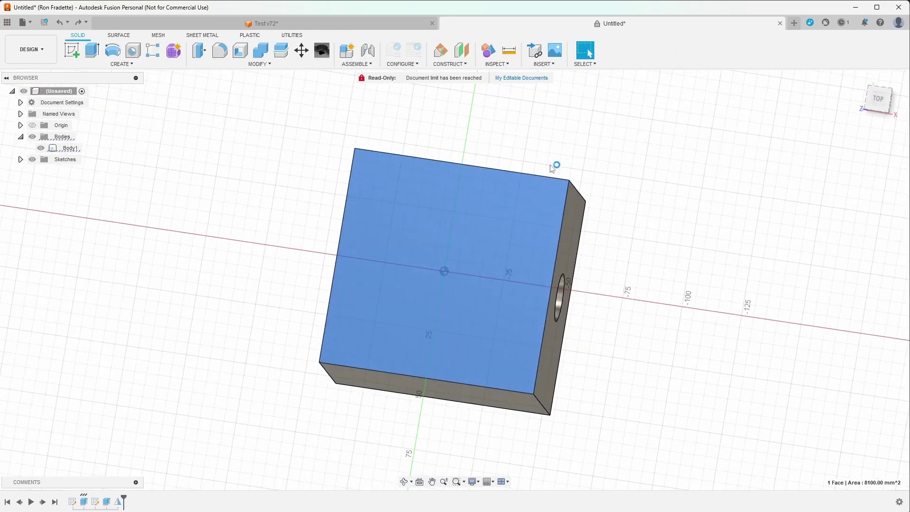
{"action": "key", "text": "Escape"}
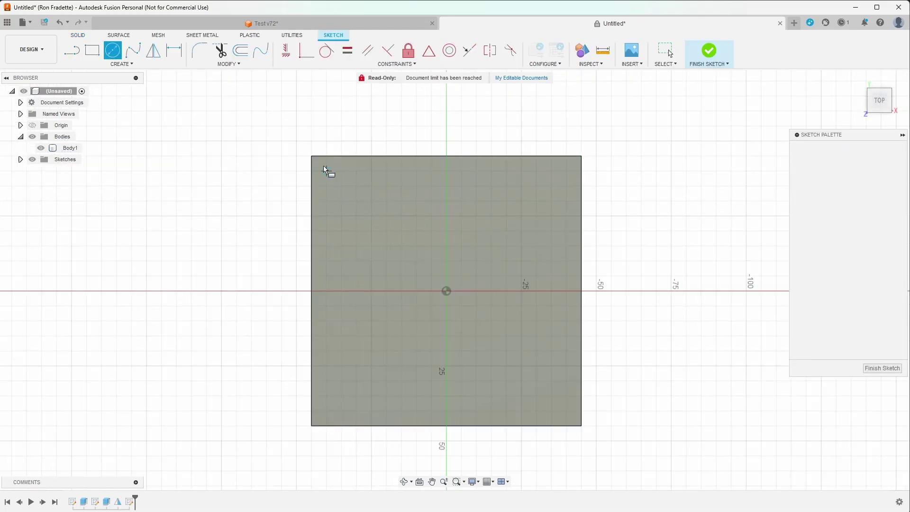
{"action": "key", "text": "r"}
{"action": "left_click", "coordinate": [310, 156]}
{"action": "key", "text": "Escape"}
{"action": "left_click", "coordinate": [353, 208]}
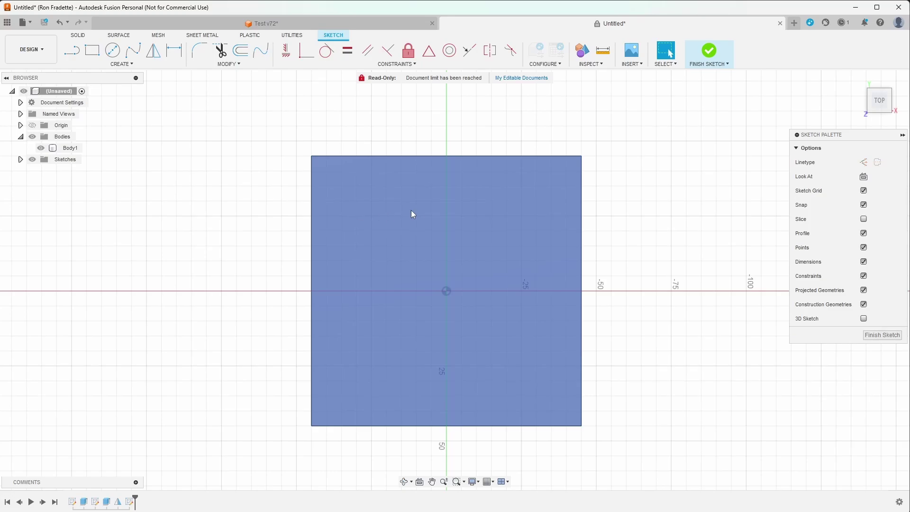
Step: Sketch a 10 mm diameter circle near the back-right corner of the box's top face
{"action": "key", "text": "c"}
{"action": "left_click", "coordinate": [551, 201]}
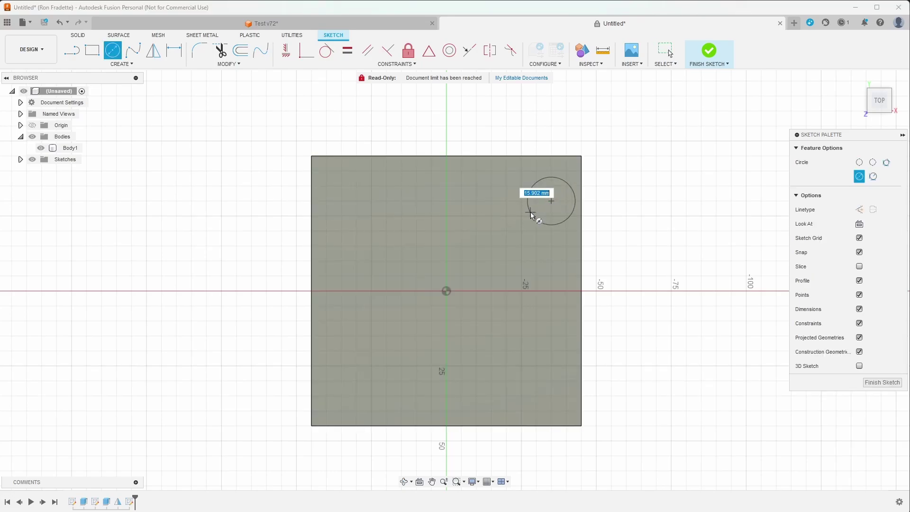
{"action": "key", "text": "Return"}
{"action": "key", "text": "Escape"}
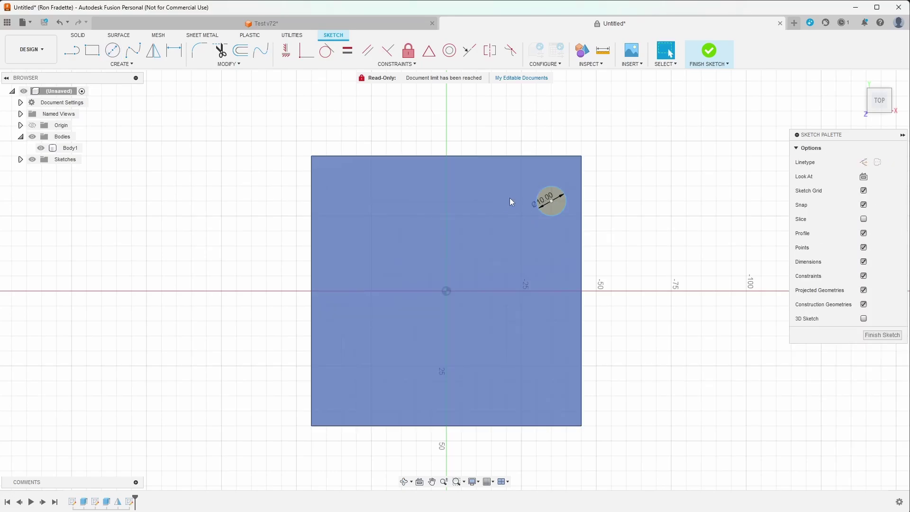
Step: Dimension the circle's center 10 mm from the top face's back edge
{"action": "scroll", "coordinate": [532, 189], "scroll_direction": "up", "scroll_amount": 3}
{"action": "key", "text": "d"}
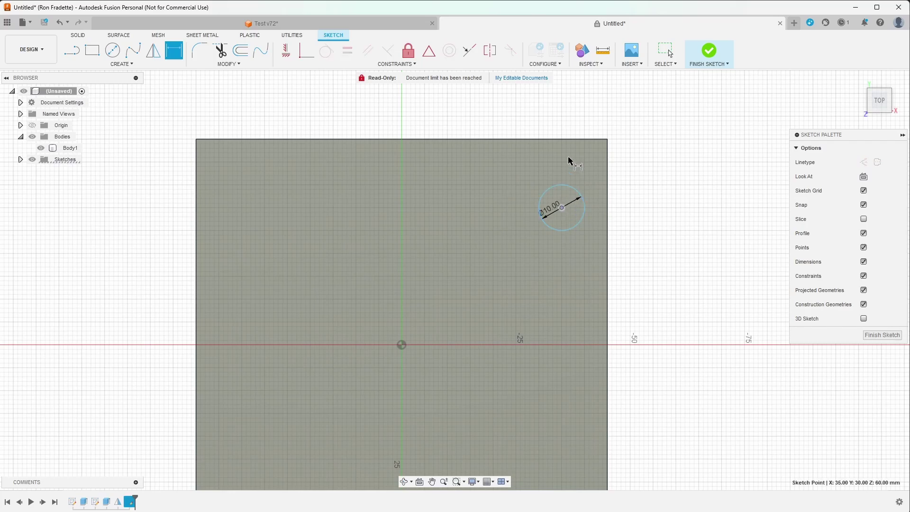
{"action": "left_click", "coordinate": [559, 140]}
{"action": "left_click", "coordinate": [561, 208]}
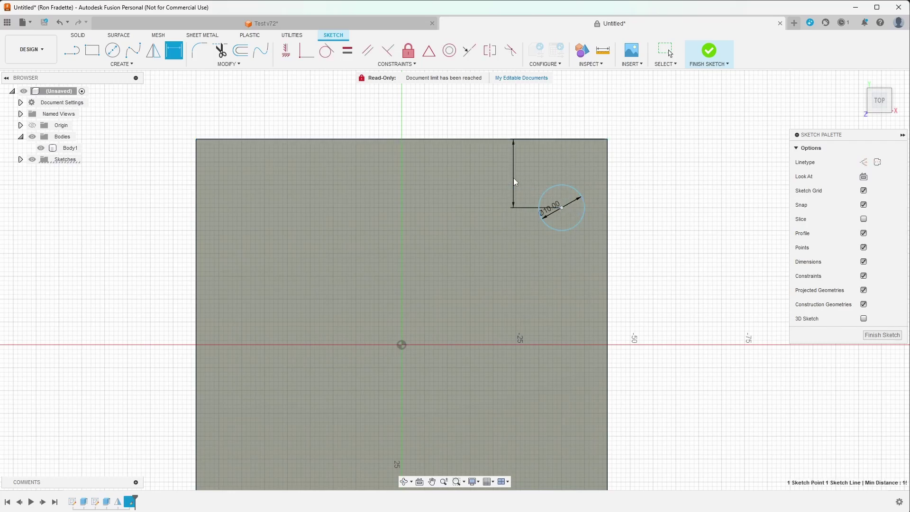
{"action": "left_click", "coordinate": [515, 182]}
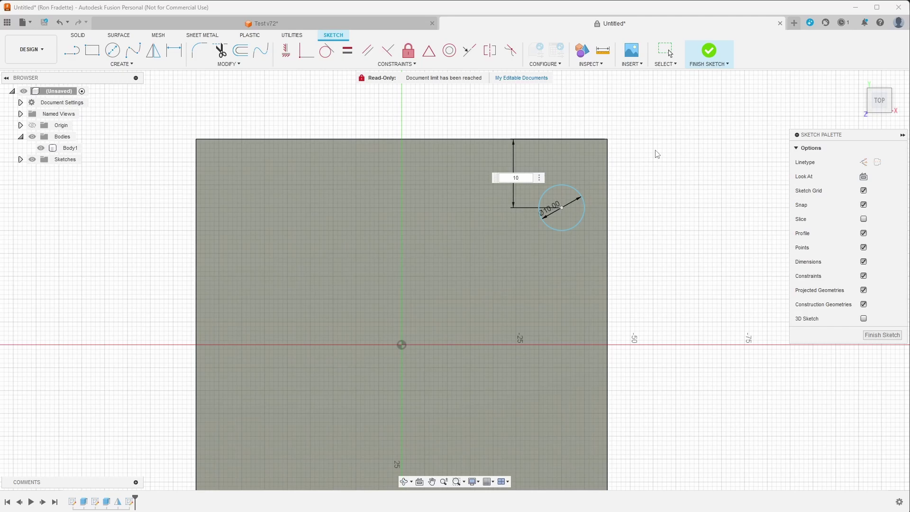
{"action": "key", "text": "Return"}
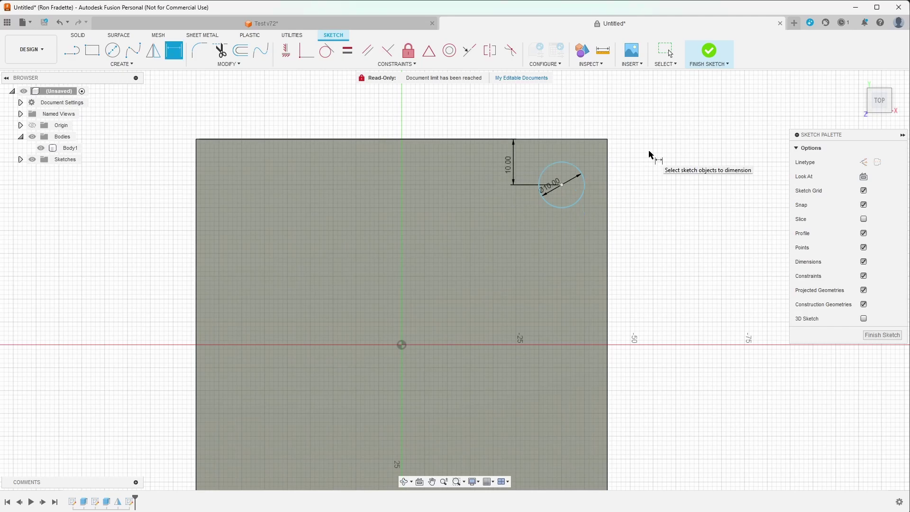
Step: Dimension the back-right circle's center 10 mm from the top face's right edge
{"action": "left_click", "coordinate": [561, 186]}
{"action": "left_click", "coordinate": [607, 192]}
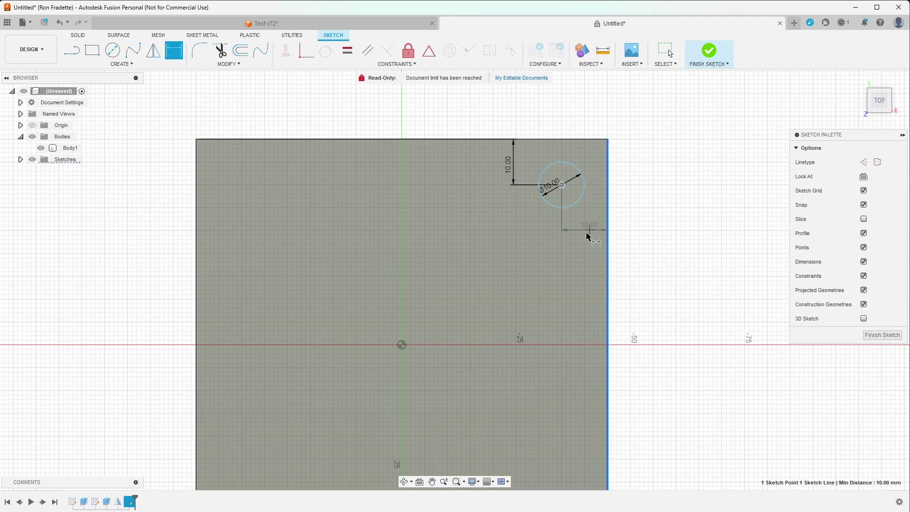
{"action": "left_click", "coordinate": [573, 262]}
{"action": "key", "text": "Return"}
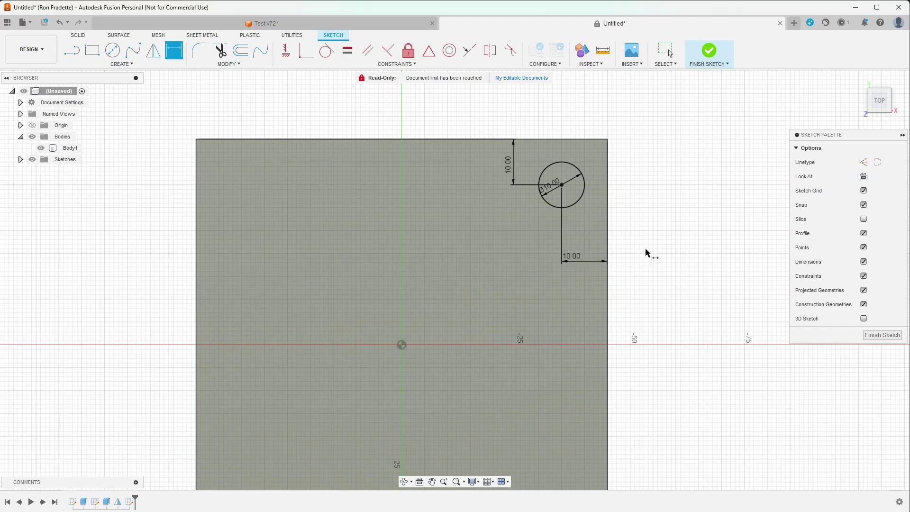
Step: Sketch a second 10 mm diameter circle near the back-left corner of the top face
{"action": "scroll", "coordinate": [576, 124], "scroll_direction": "down", "scroll_amount": 3}
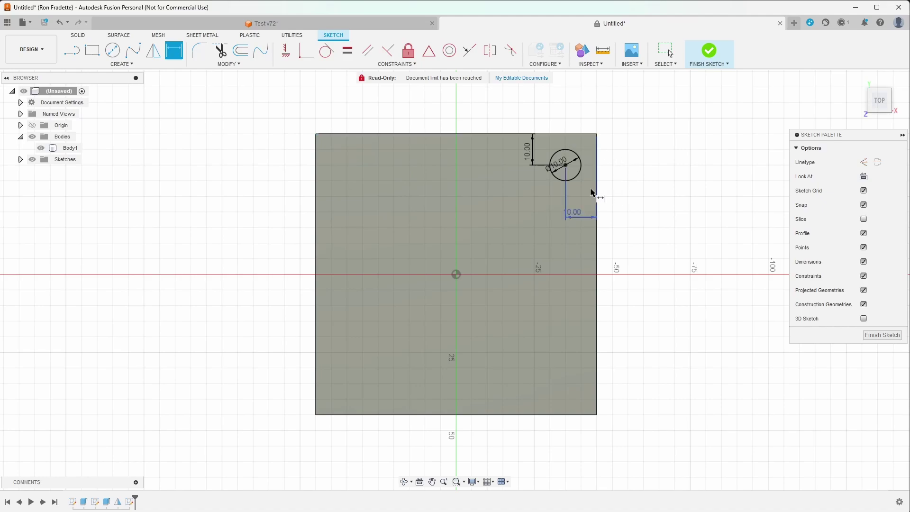
{"action": "scroll", "coordinate": [593, 152], "scroll_direction": "up", "scroll_amount": 1}
{"action": "key", "text": "c"}
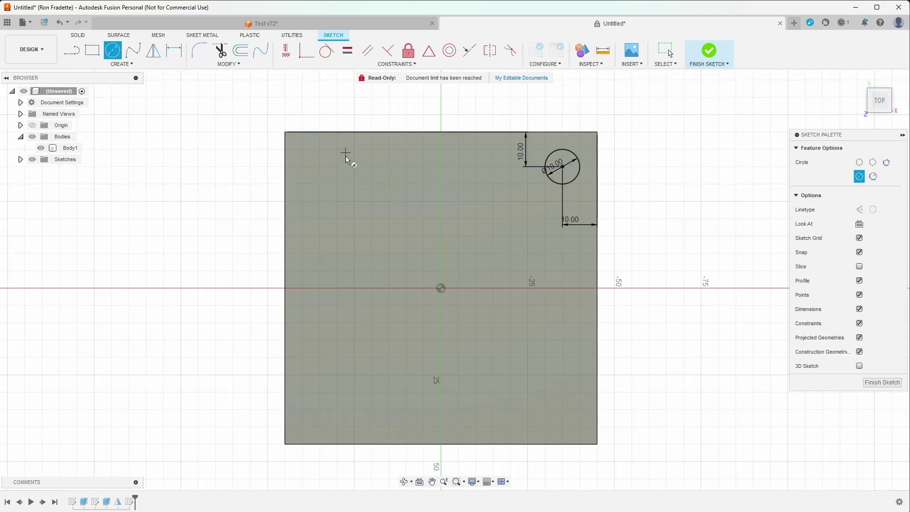
{"action": "left_click", "coordinate": [319, 166]}
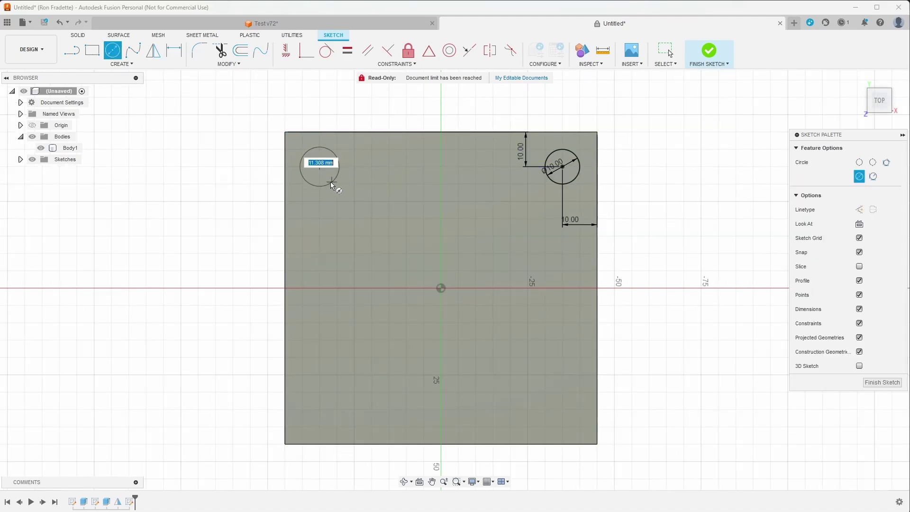
{"action": "type", "text": "10"}
{"action": "key", "text": "Return"}
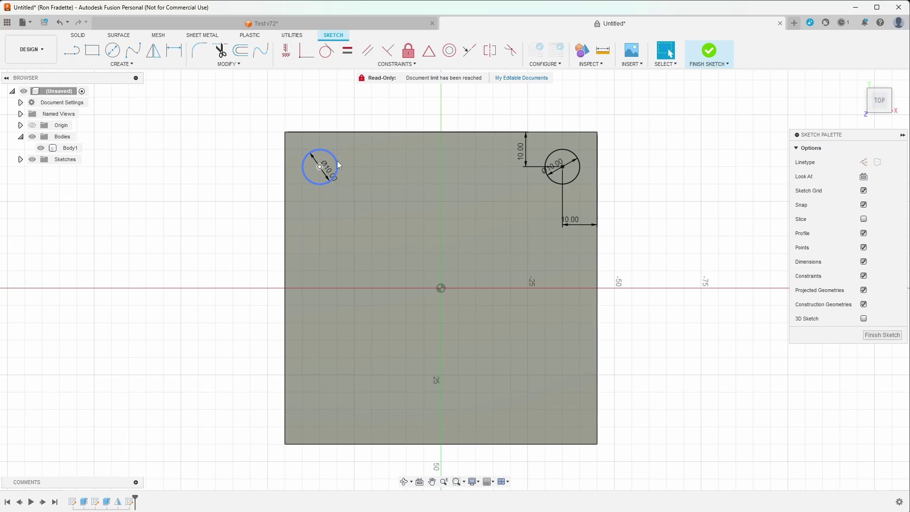
Step: Dimension the second circle's center 10 mm from the top face's back edge
{"action": "scroll", "coordinate": [333, 148], "scroll_direction": "up", "scroll_amount": 2}
{"action": "key", "text": "d"}
{"action": "left_click", "coordinate": [313, 173]}
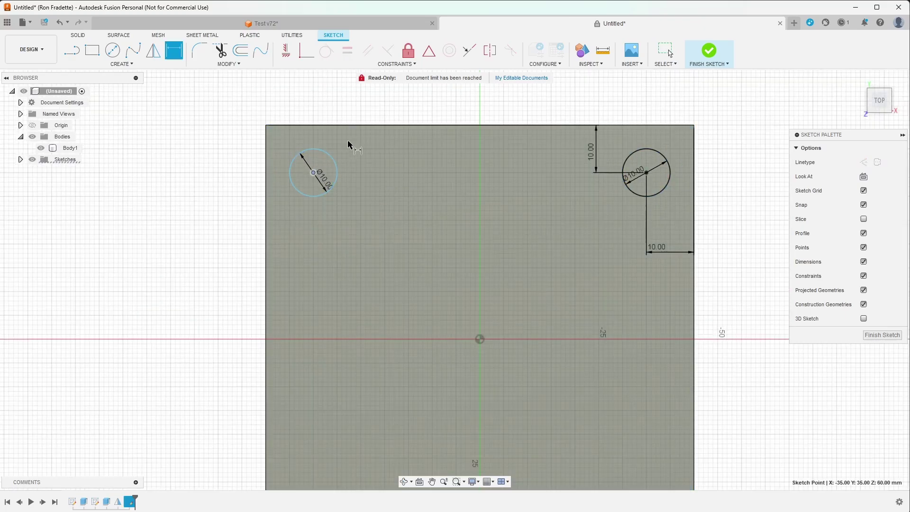
{"action": "left_click", "coordinate": [352, 126]}
{"action": "left_click", "coordinate": [370, 157]}
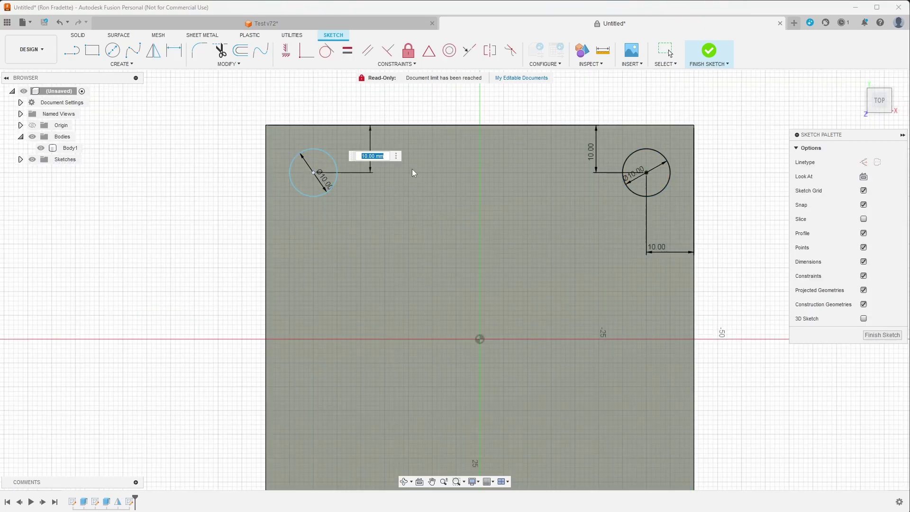
{"action": "key", "text": "Return"}
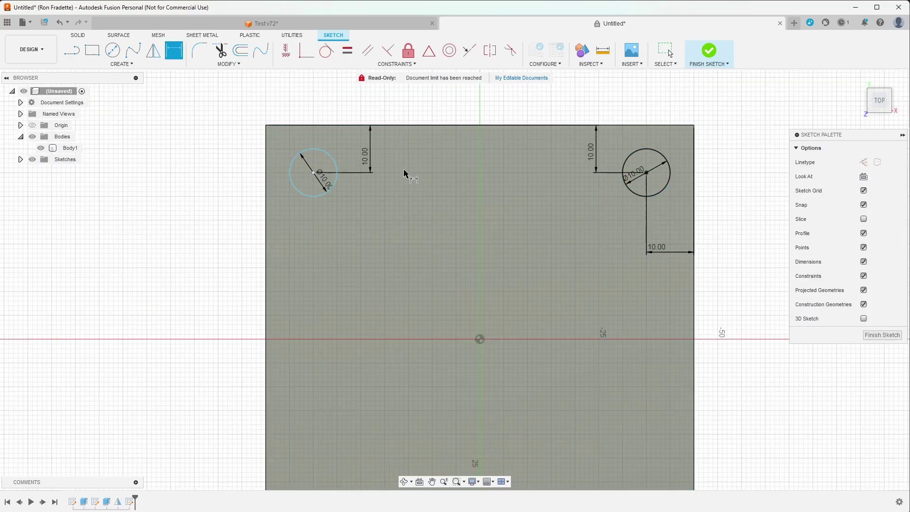
Step: Dimension the second circle's center 10 mm from the top face's left edge
{"action": "left_click", "coordinate": [314, 172]}
{"action": "left_click", "coordinate": [267, 198]}
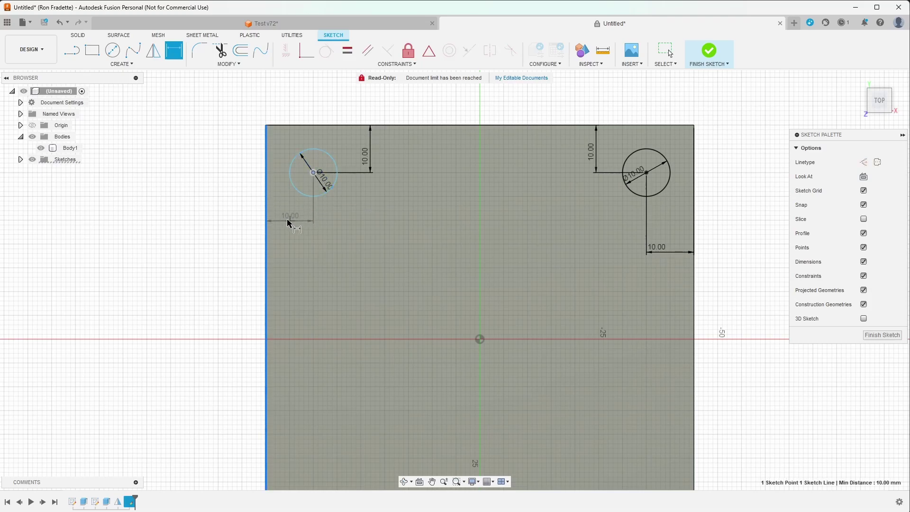
{"action": "left_click", "coordinate": [291, 217]}
{"action": "scroll", "coordinate": [353, 183], "scroll_direction": "down", "scroll_amount": 3}
{"action": "key", "text": "Return"}
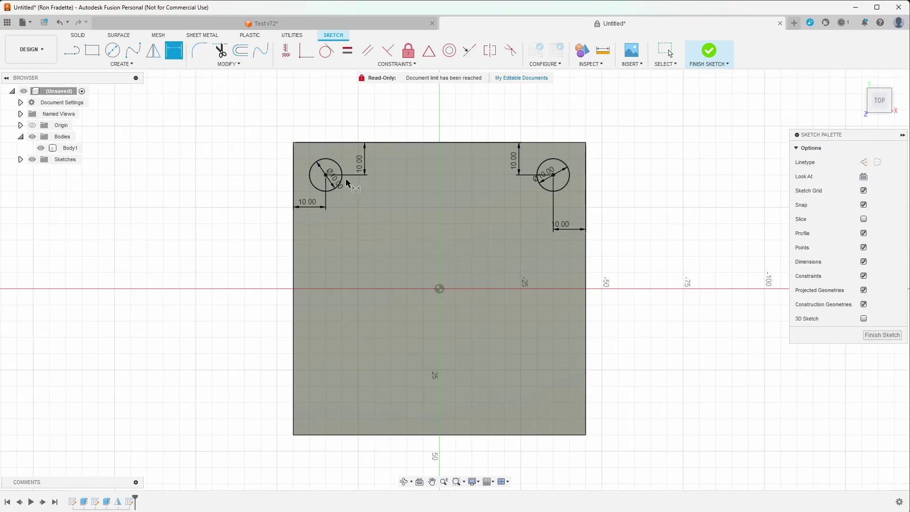
Step: Sketch a third 10 mm diameter circle near the front-right corner of the top face
{"action": "scroll", "coordinate": [418, 280], "scroll_direction": "down", "scroll_amount": 2}
{"action": "scroll", "coordinate": [426, 268], "scroll_direction": "up", "scroll_amount": 2}
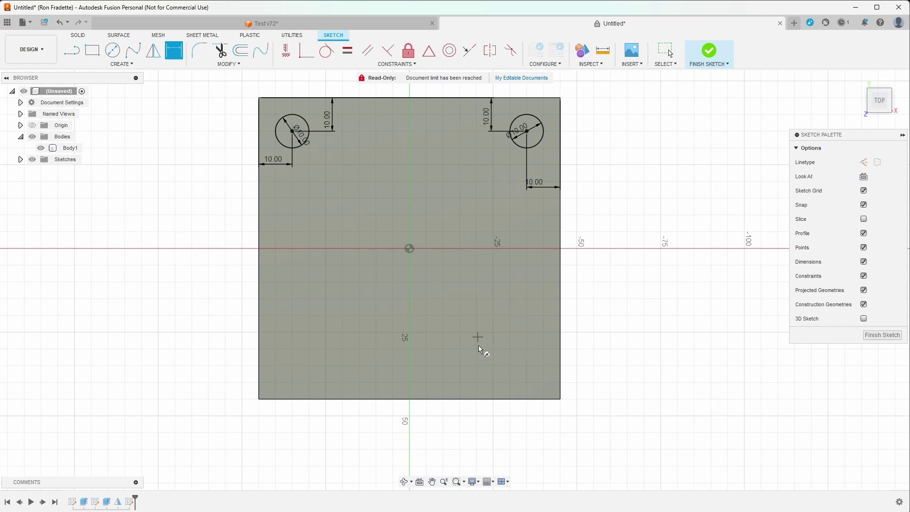
{"action": "key", "text": "c"}
{"action": "left_click", "coordinate": [493, 349]}
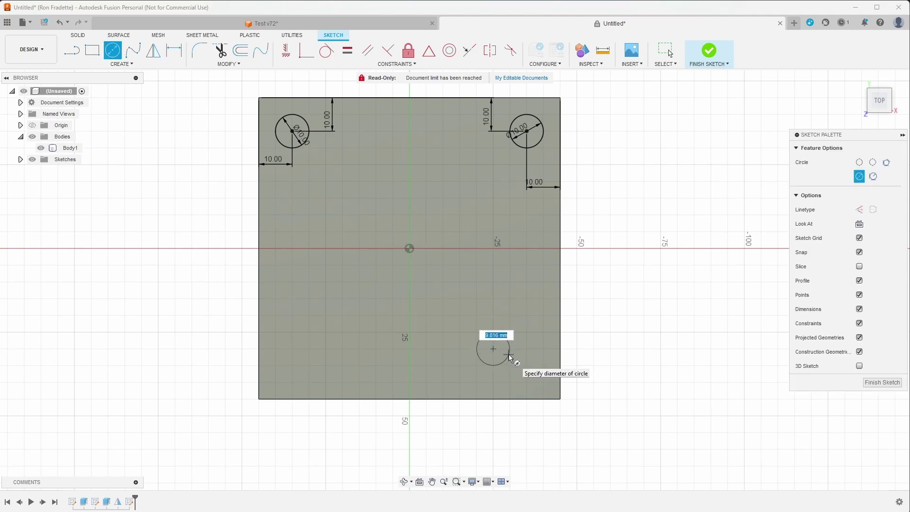
{"action": "type", "text": "10"}
{"action": "key", "text": "Return"}
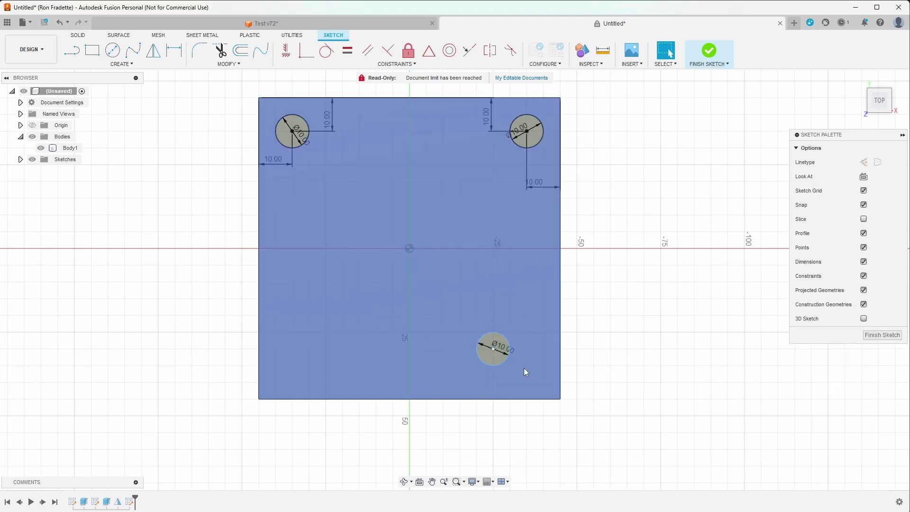
Step: Dimension the third circle's center 10 mm from the top face's right edge
{"action": "scroll", "coordinate": [525, 368], "scroll_direction": "up", "scroll_amount": 2}
{"action": "key", "text": "d"}
{"action": "left_click", "coordinate": [485, 344]}
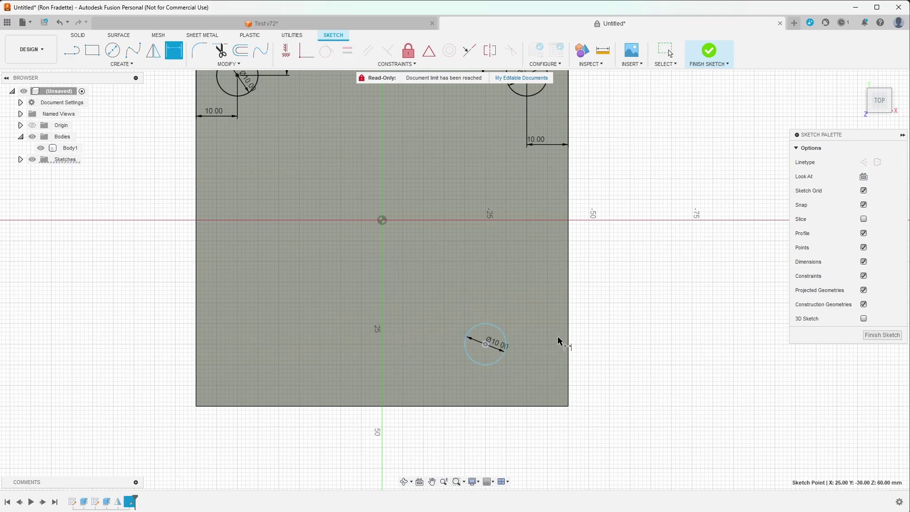
{"action": "left_click", "coordinate": [569, 345]}
{"action": "left_click", "coordinate": [533, 320]}
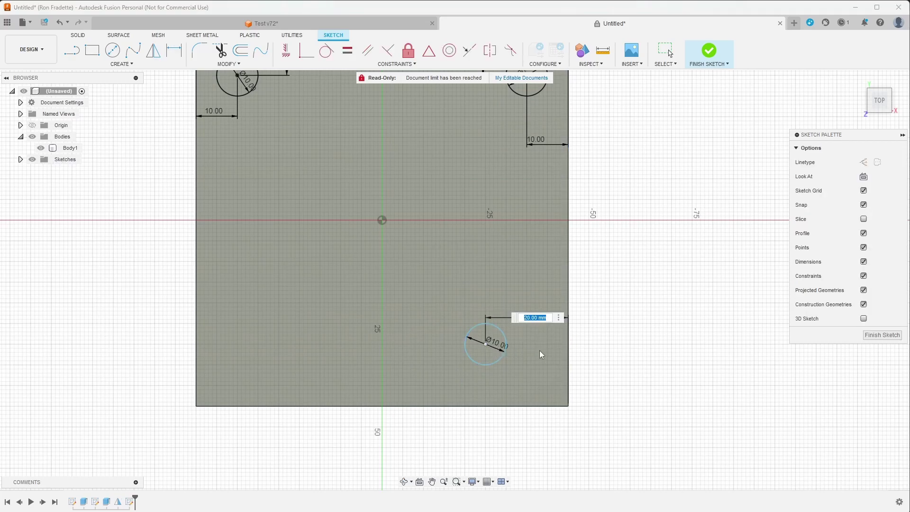
{"action": "key", "text": "Return"}
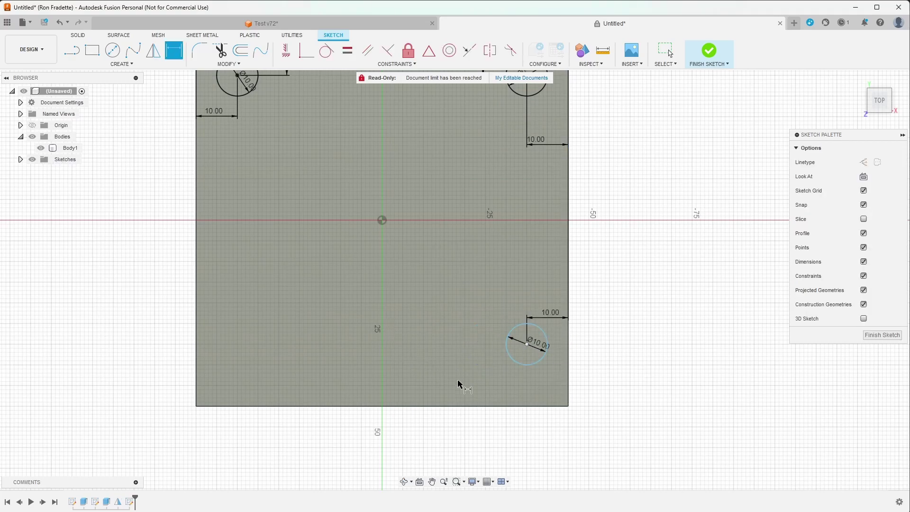
Step: Dimension the third circle's center 10 mm from the top face's front edge
{"action": "left_click", "coordinate": [527, 344]}
{"action": "left_click", "coordinate": [526, 406]}
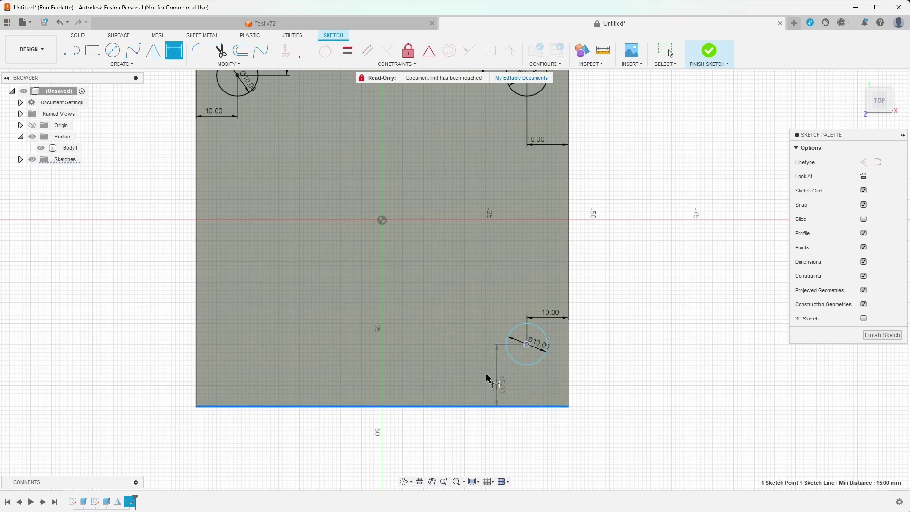
{"action": "left_click", "coordinate": [481, 376]}
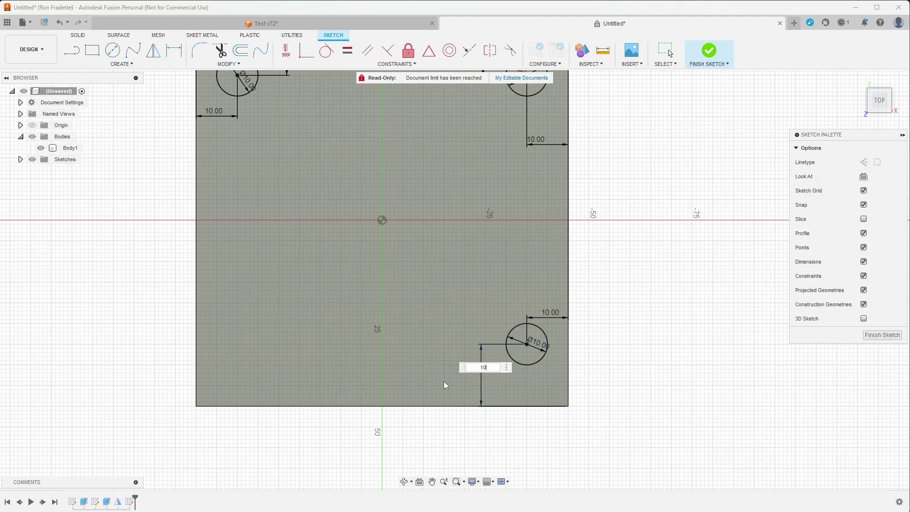
{"action": "key", "text": "Return"}
Step: Sketch a fourth 10 mm diameter circle near the front-left corner of the top face
{"action": "scroll", "coordinate": [415, 343], "scroll_direction": "down", "scroll_amount": 2}
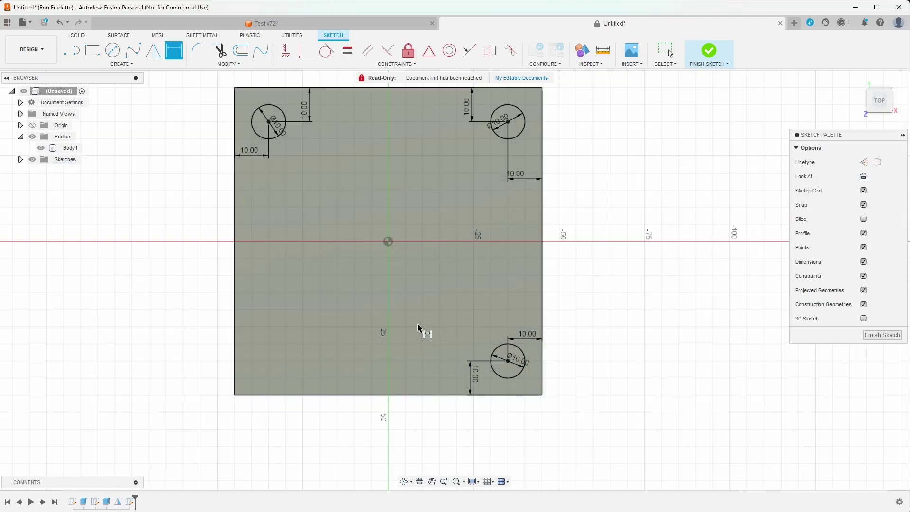
{"action": "scroll", "coordinate": [417, 327], "scroll_direction": "down", "scroll_amount": 2}
{"action": "scroll", "coordinate": [407, 287], "scroll_direction": "up", "scroll_amount": 1}
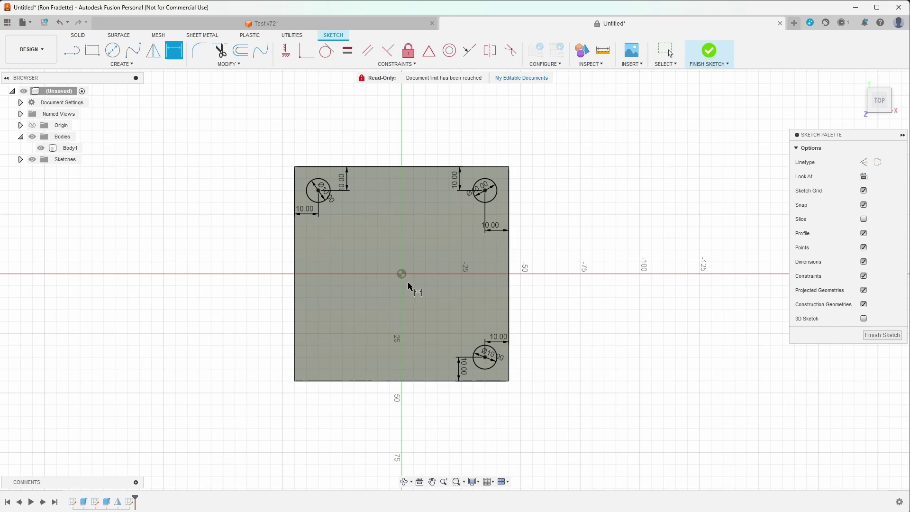
{"action": "scroll", "coordinate": [337, 349], "scroll_direction": "up", "scroll_amount": 2}
{"action": "key", "text": "c"}
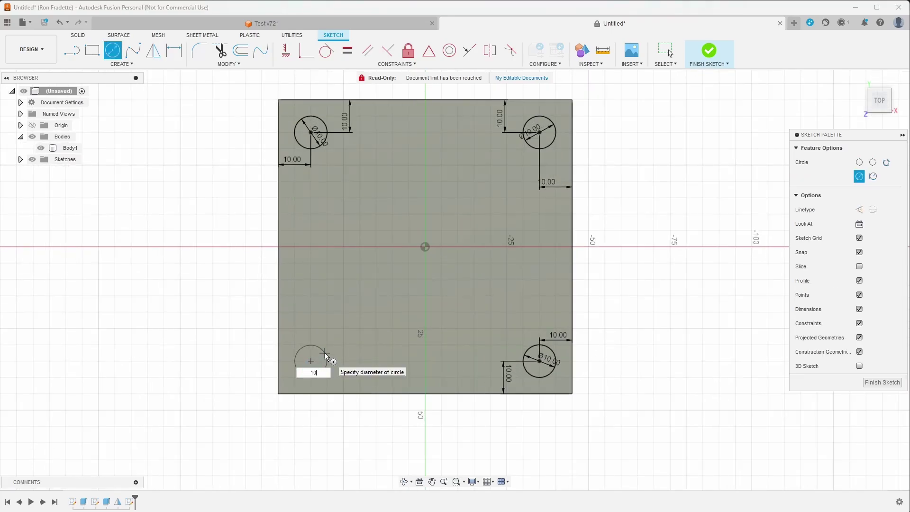
{"action": "type", "text": "10"}
{"action": "key", "text": "Return"}
{"action": "key", "text": "Escape"}
Step: Dimension the fourth circle's center 10 mm from the top face's left edge
{"action": "scroll", "coordinate": [330, 357], "scroll_direction": "up", "scroll_amount": 1}
{"action": "key", "text": "d"}
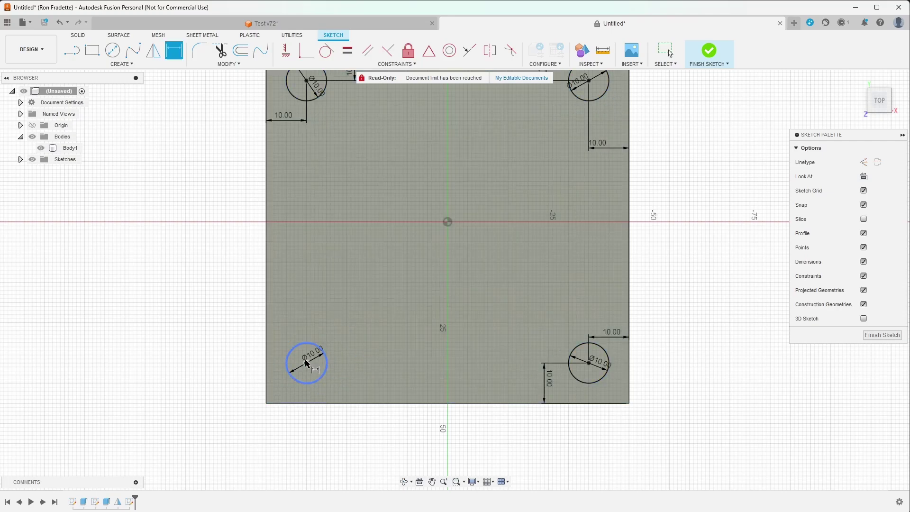
{"action": "left_click", "coordinate": [306, 363]}
{"action": "left_click", "coordinate": [267, 383]}
{"action": "left_click", "coordinate": [282, 313]}
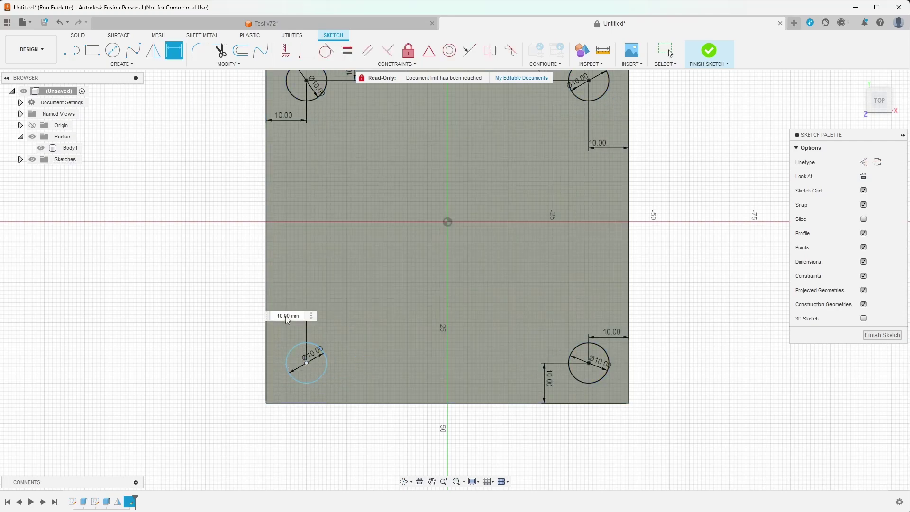
{"action": "key", "text": "Return"}
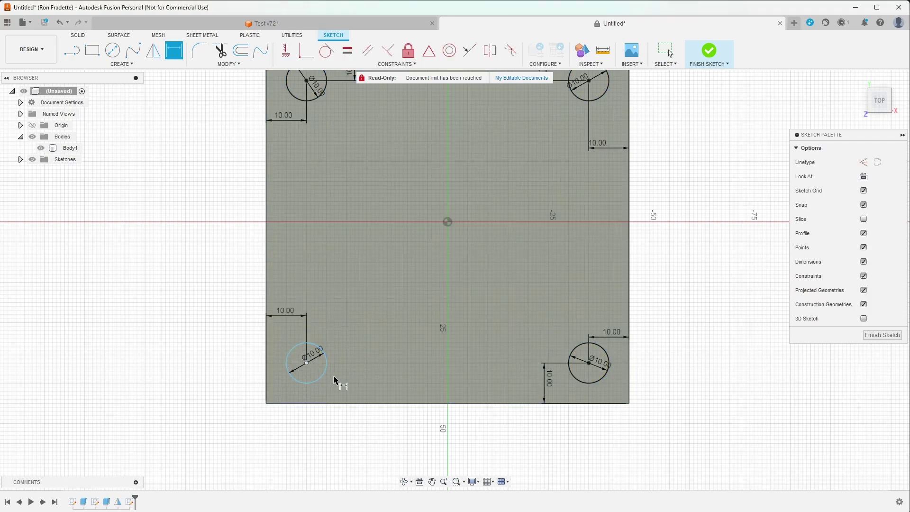
Step: Dimension the fourth circle's center 10 mm from the top face's front edge and finish the sketch
{"action": "left_click", "coordinate": [306, 362]}
{"action": "left_click", "coordinate": [306, 403]}
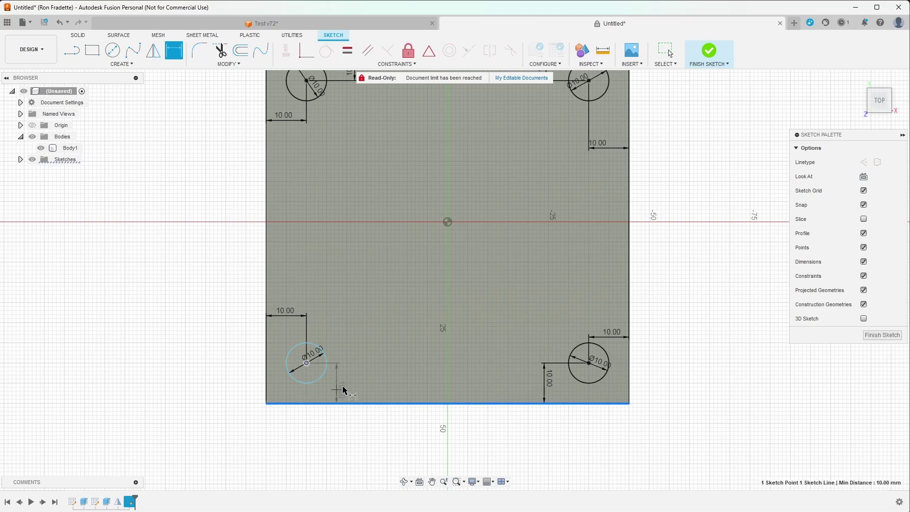
{"action": "left_click", "coordinate": [350, 383]}
{"action": "key", "text": "Return"}
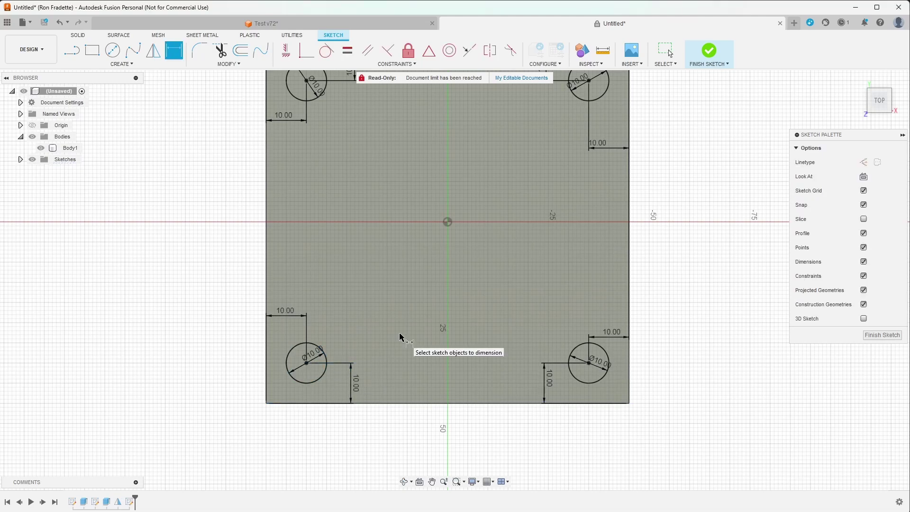
{"action": "scroll", "coordinate": [398, 336], "scroll_direction": "down", "scroll_amount": 3}
{"action": "left_click", "coordinate": [882, 335]}
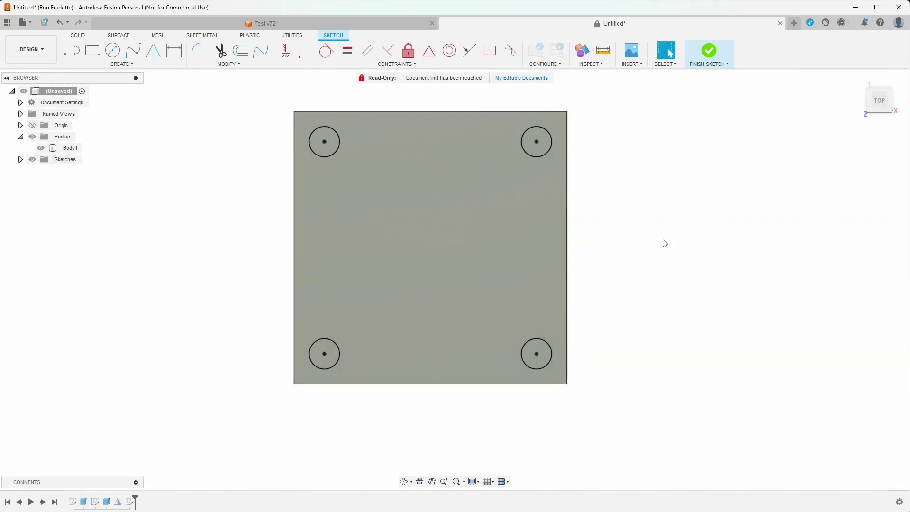
Step: Extrude the four corner circles -80 mm as a cut down through the whole box
{"action": "scroll", "coordinate": [424, 161], "scroll_direction": "up", "scroll_amount": 3}
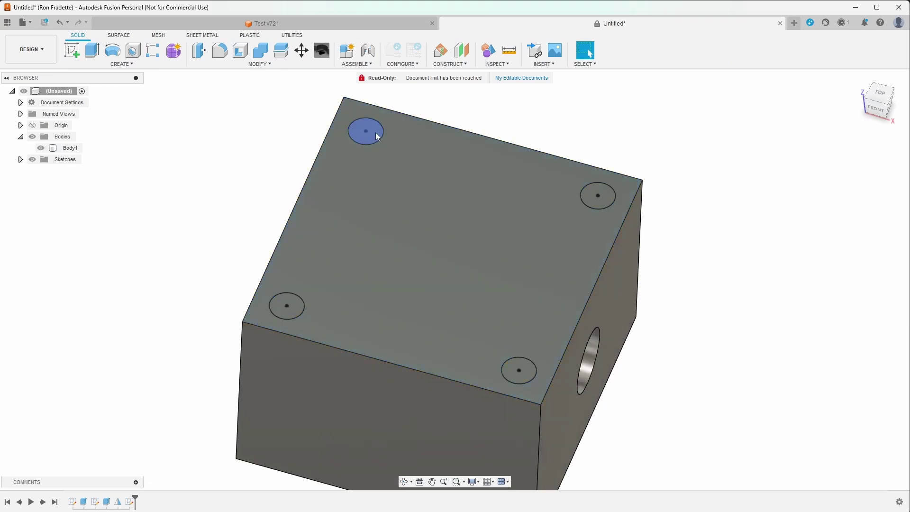
{"action": "left_click", "coordinate": [365, 132]}
{"action": "left_click", "coordinate": [604, 199]}
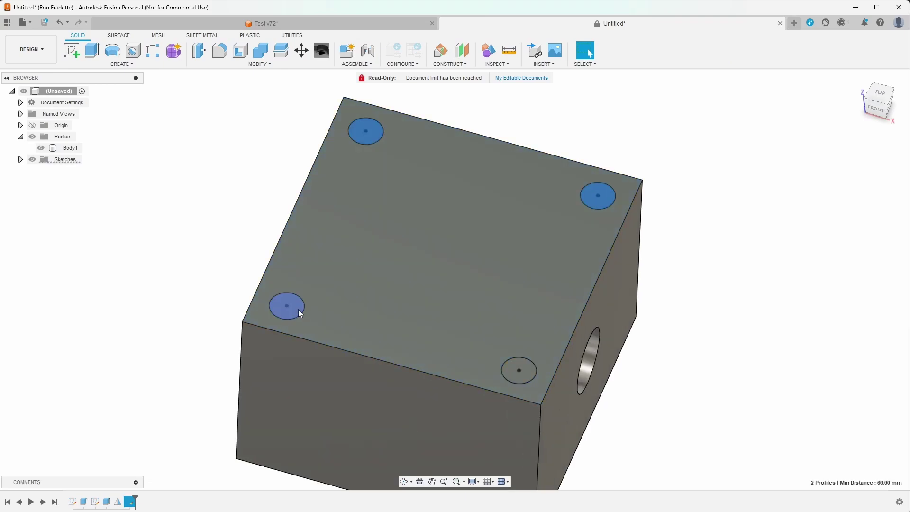
{"action": "left_click", "coordinate": [297, 308]}
{"action": "left_click", "coordinate": [511, 369]}
{"action": "scroll", "coordinate": [473, 220], "scroll_direction": "down", "scroll_amount": 2}
{"action": "key", "text": "e"}
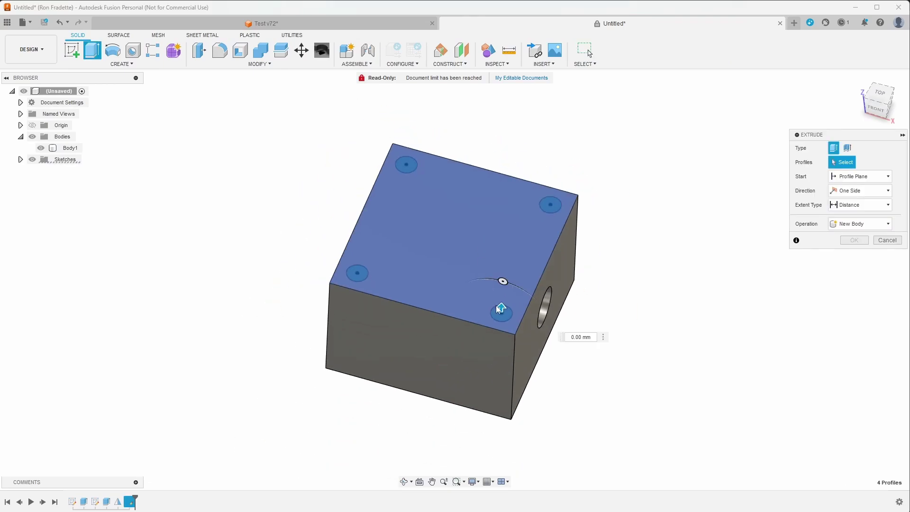
{"action": "left_click_drag", "start_coordinate": [500, 308], "coordinate": [496, 431]}
{"action": "left_click", "coordinate": [857, 282]}
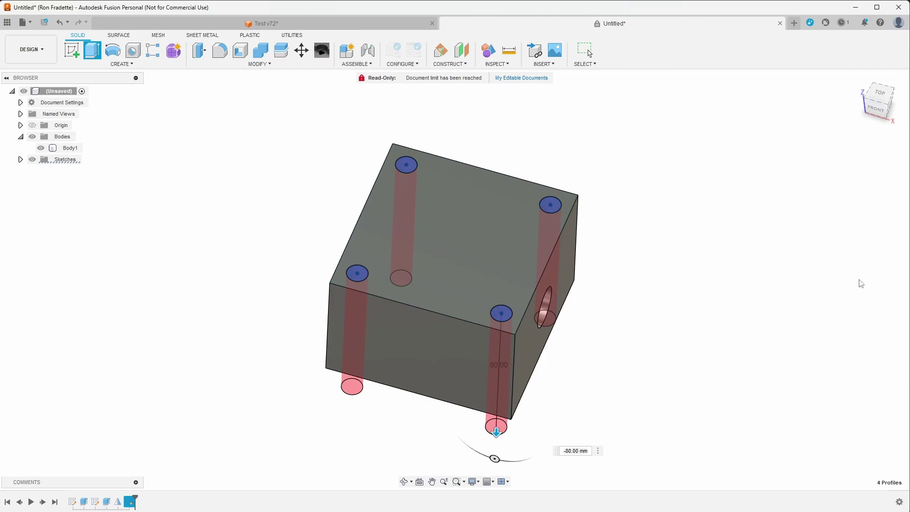
Step: Edit Sketch3 to set the back-left circle's distance from the back edge to 15 mm, and finish the sketch
{"action": "middle_click_drag", "start_coordinate": [623, 158], "coordinate": [601, 163], "text": "shift"}
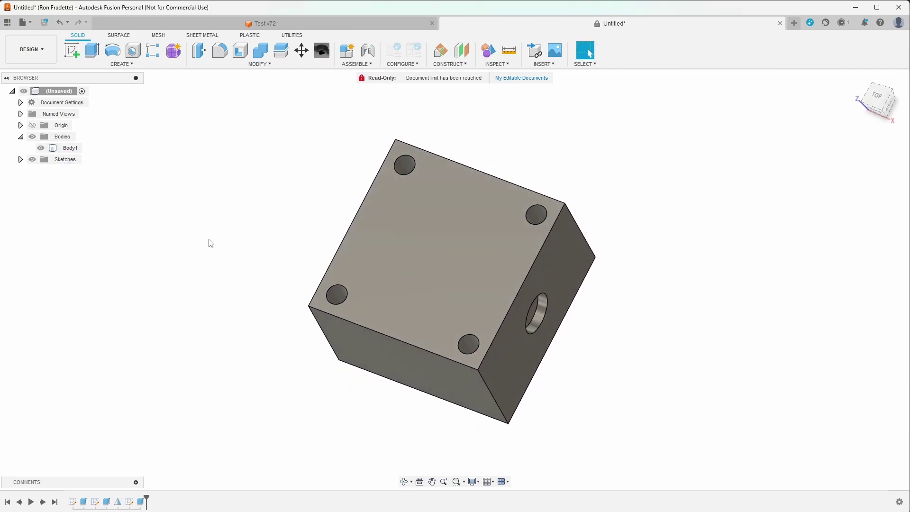
{"action": "left_click", "coordinate": [20, 160]}
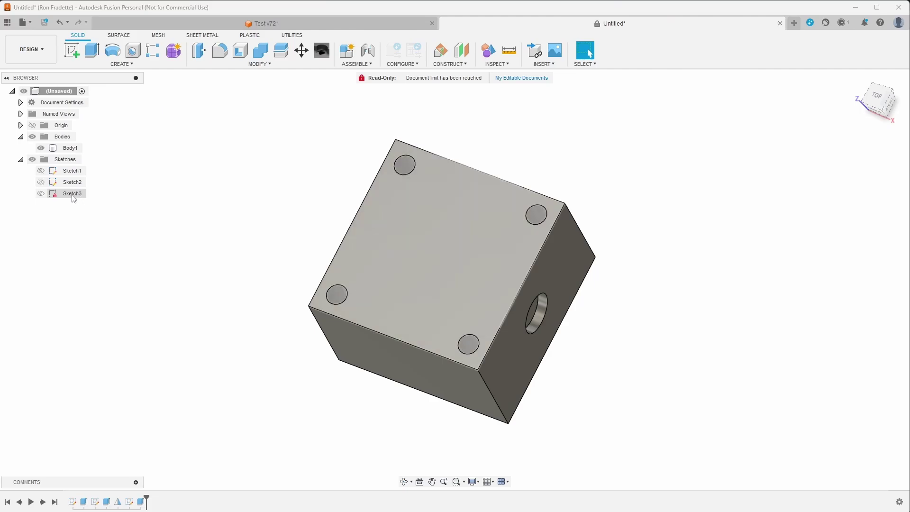
{"action": "left_click", "coordinate": [74, 193]}
{"action": "right_click", "coordinate": [74, 194]}
{"action": "left_click", "coordinate": [98, 226]}
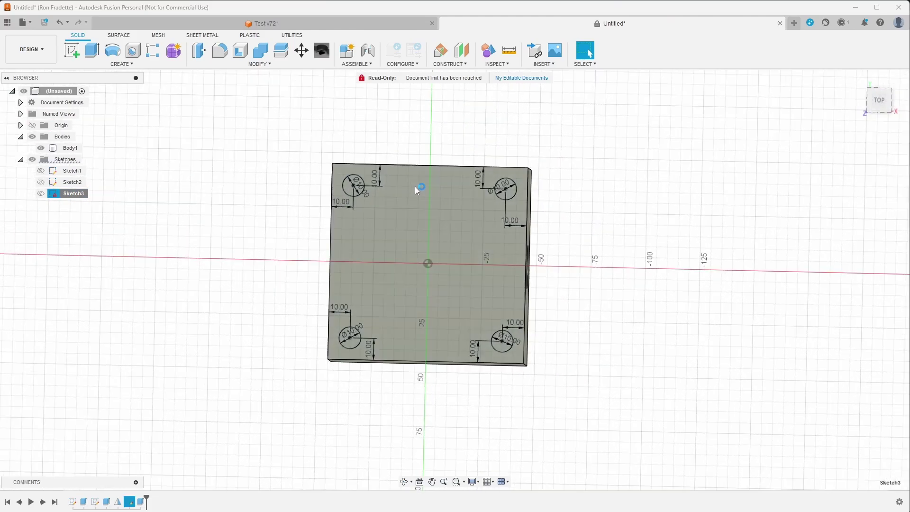
{"action": "double_click", "coordinate": [358, 182]}
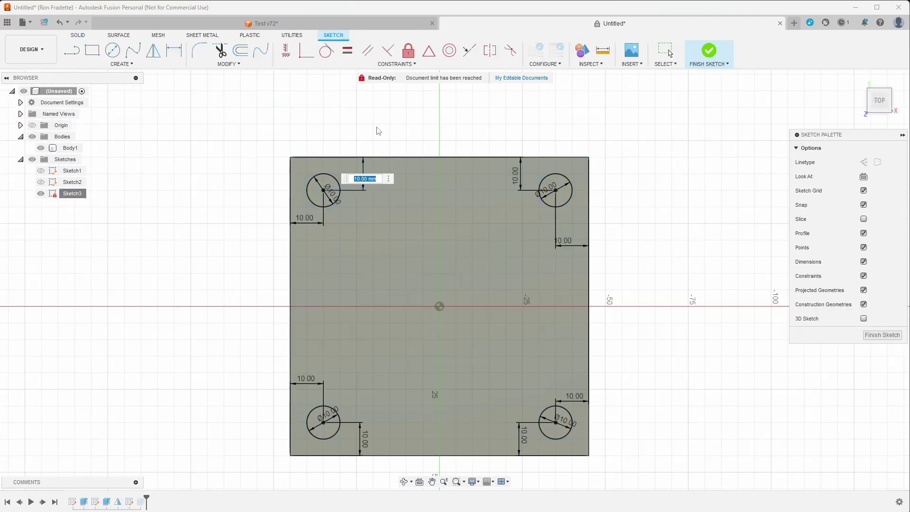
{"action": "type", "text": "15"}
{"action": "key", "text": "Return"}
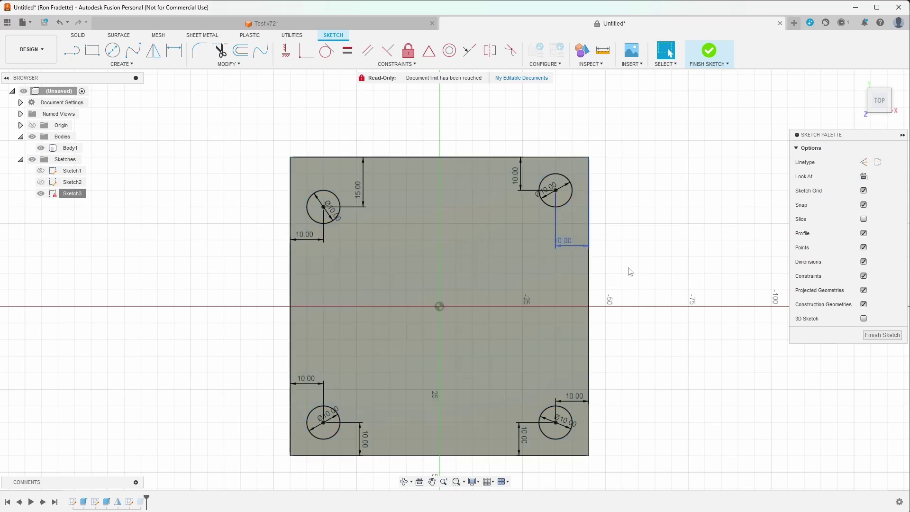
{"action": "left_click", "coordinate": [865, 335]}
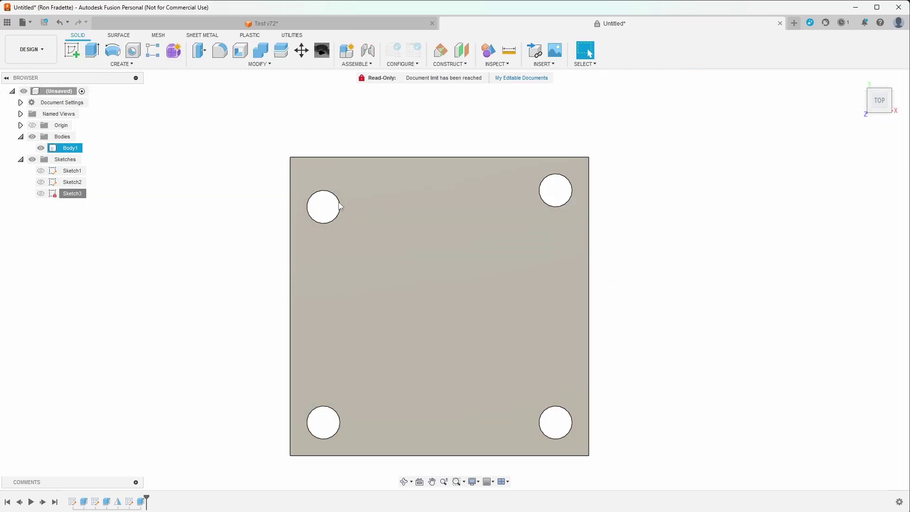
Step: Move the back-left hole's cylindrical face 30 mm in the X direction directly on the solid body
{"action": "middle_click_drag", "start_coordinate": [417, 228], "coordinate": [483, 239], "text": "shift"}
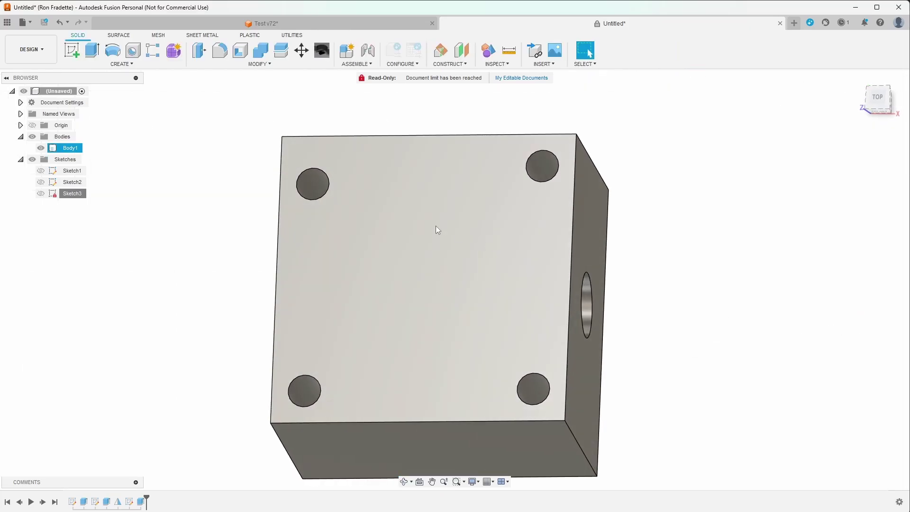
{"action": "left_click", "coordinate": [313, 180]}
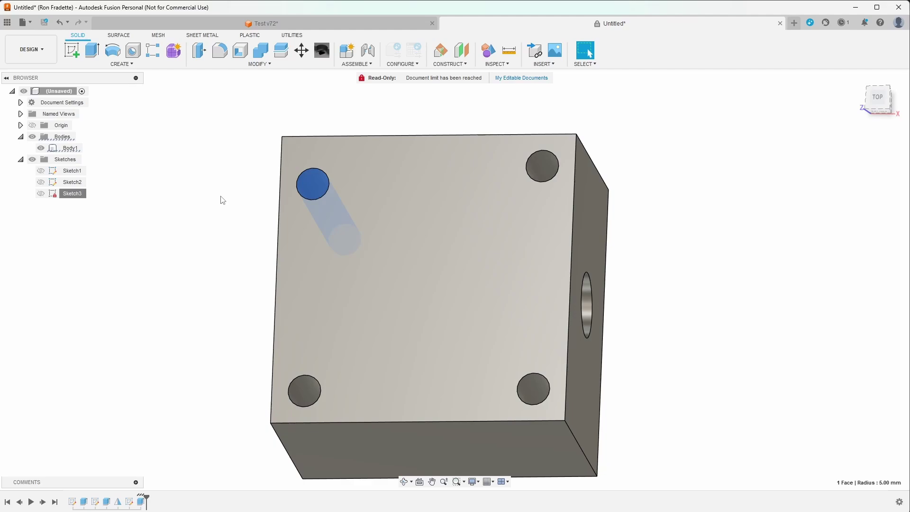
{"action": "right_click", "coordinate": [318, 186]}
{"action": "left_click", "coordinate": [290, 195]}
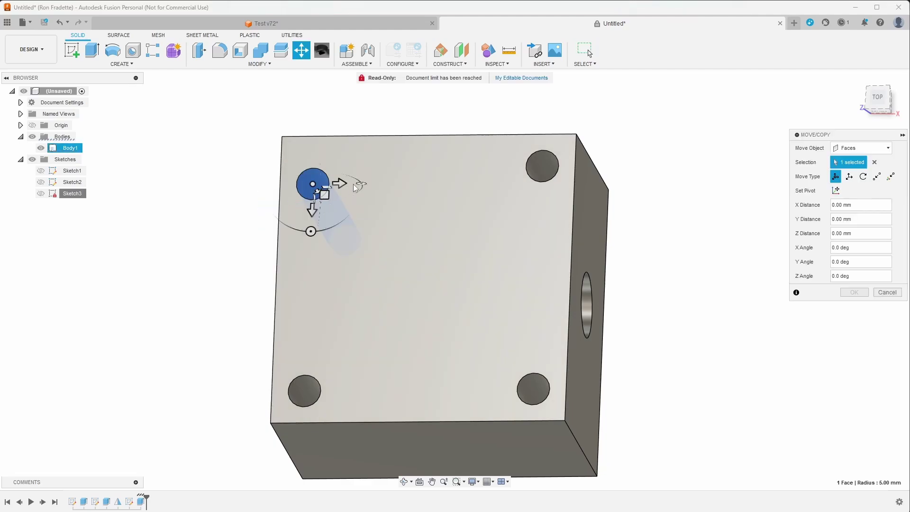
{"action": "left_click_drag", "start_coordinate": [341, 183], "coordinate": [445, 182]}
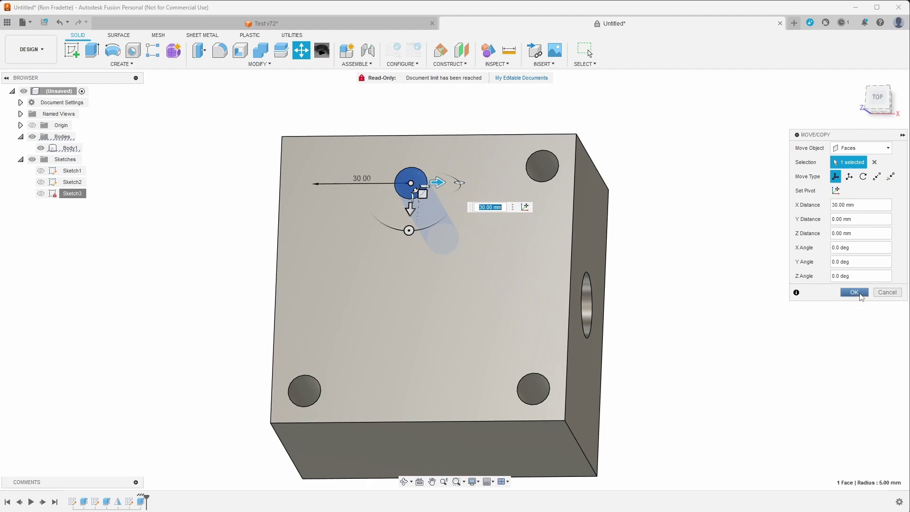
{"action": "left_click", "coordinate": [854, 293]}
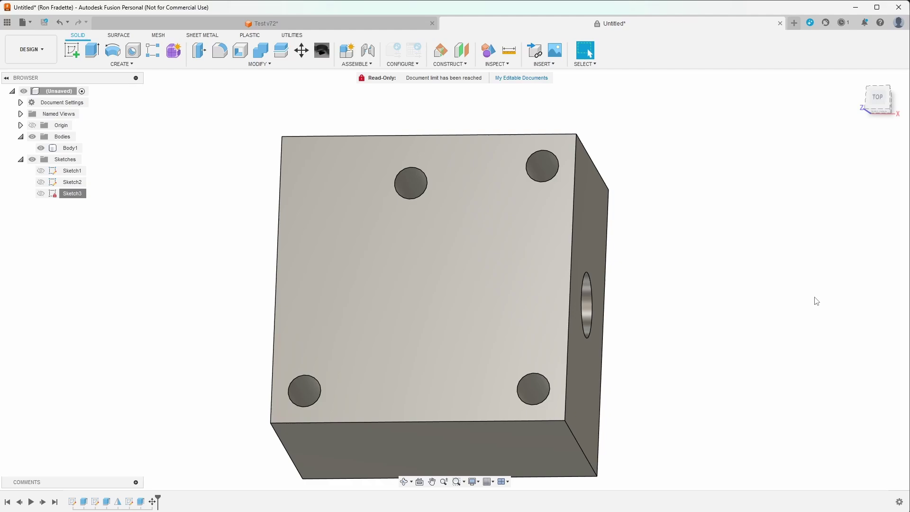
{"action": "left_click", "coordinate": [416, 182]}
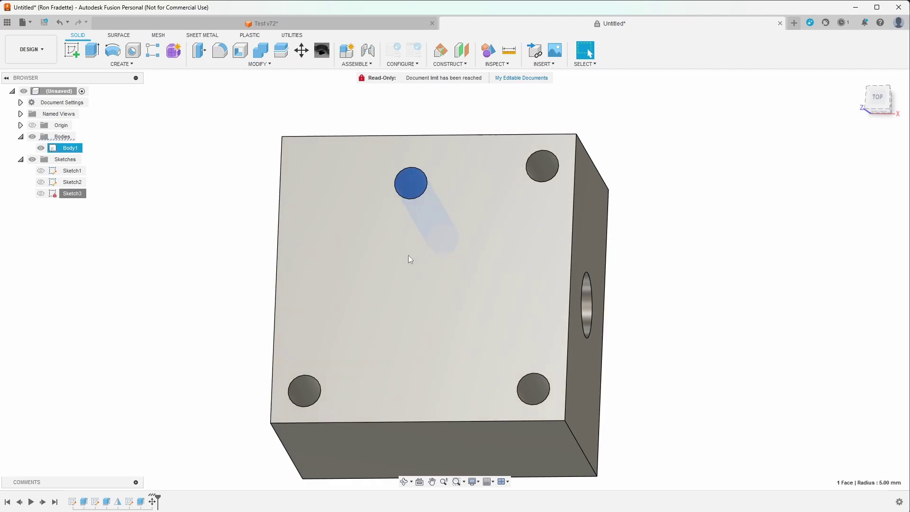
{"action": "left_click", "coordinate": [659, 325]}
{"action": "middle_click_drag", "start_coordinate": [662, 315], "coordinate": [626, 290], "text": "shift"}
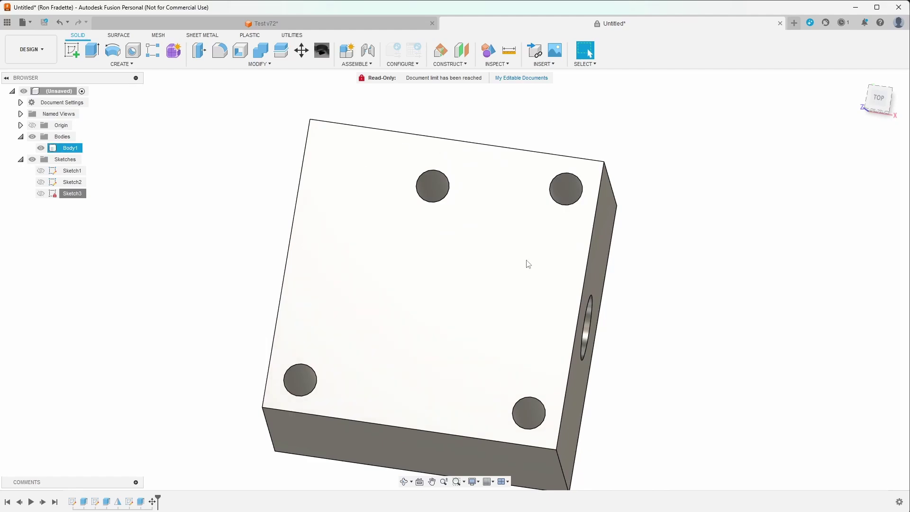
{"action": "scroll", "coordinate": [664, 207], "scroll_direction": "down", "scroll_amount": 2}
{"action": "scroll", "coordinate": [563, 208], "scroll_direction": "up", "scroll_amount": 3}
{"action": "scroll", "coordinate": [474, 244], "scroll_direction": "down", "scroll_amount": 2}
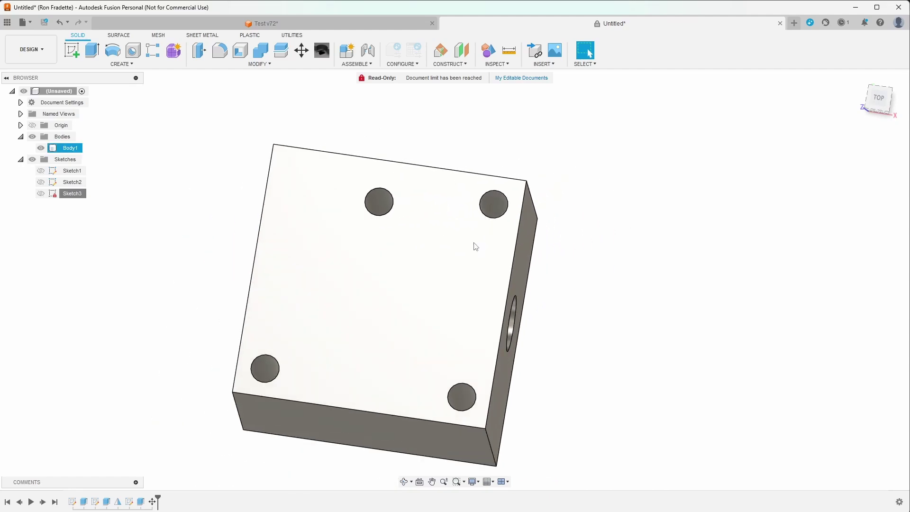